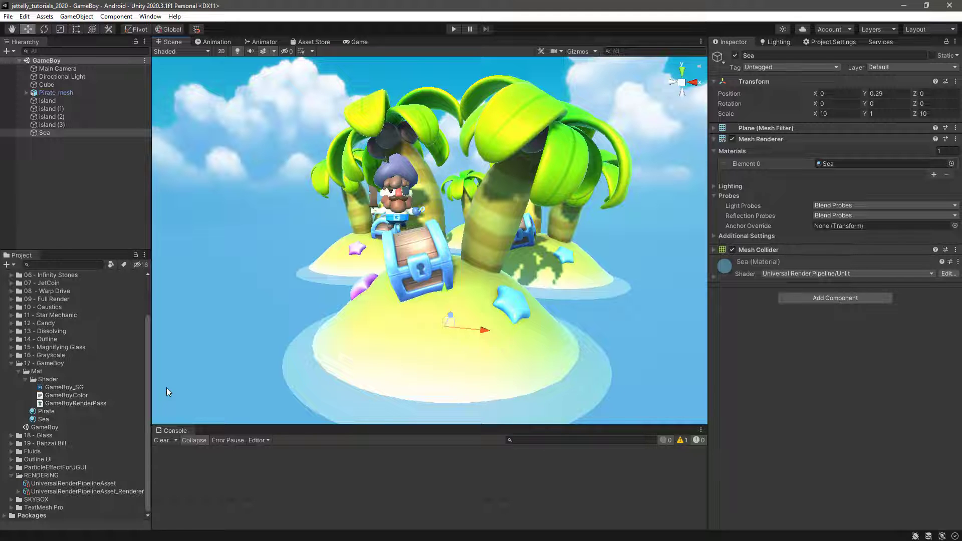
Step: Select the 17 - GameBoy folder in the Project window to show its contents in the Inspector
left_click(50, 365)
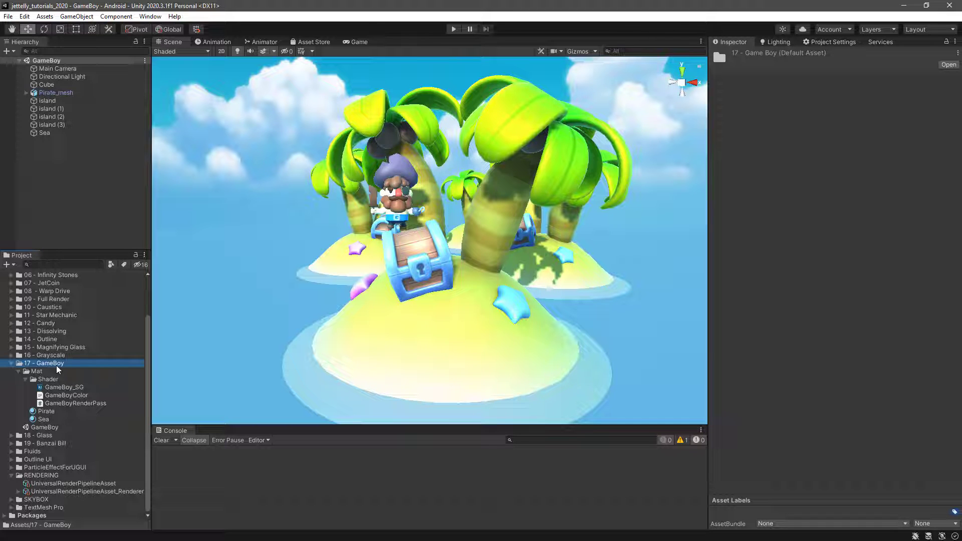
Step: In the Shader folder, create a URP Renderer Feature script and open GameBoyRenderPass
right_click(52, 380)
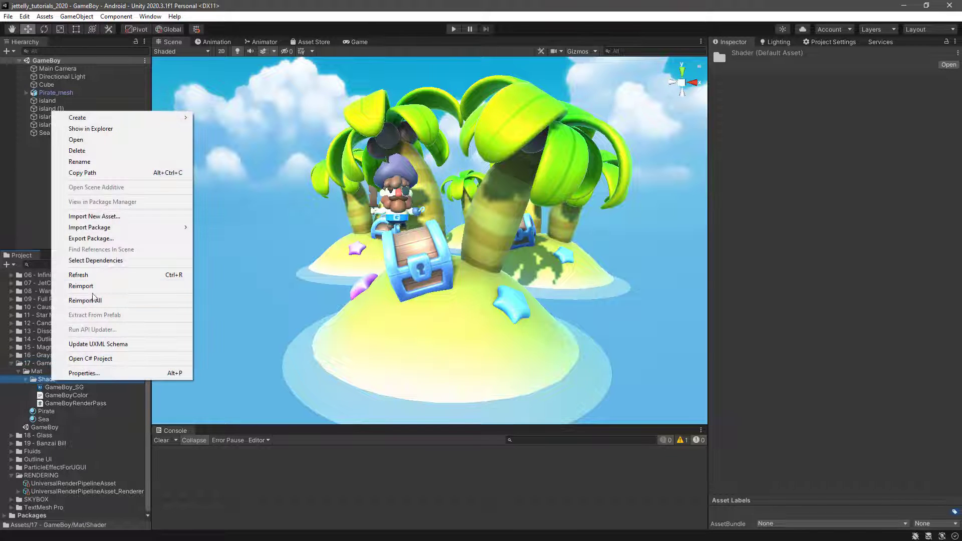
mouse_move(103, 119)
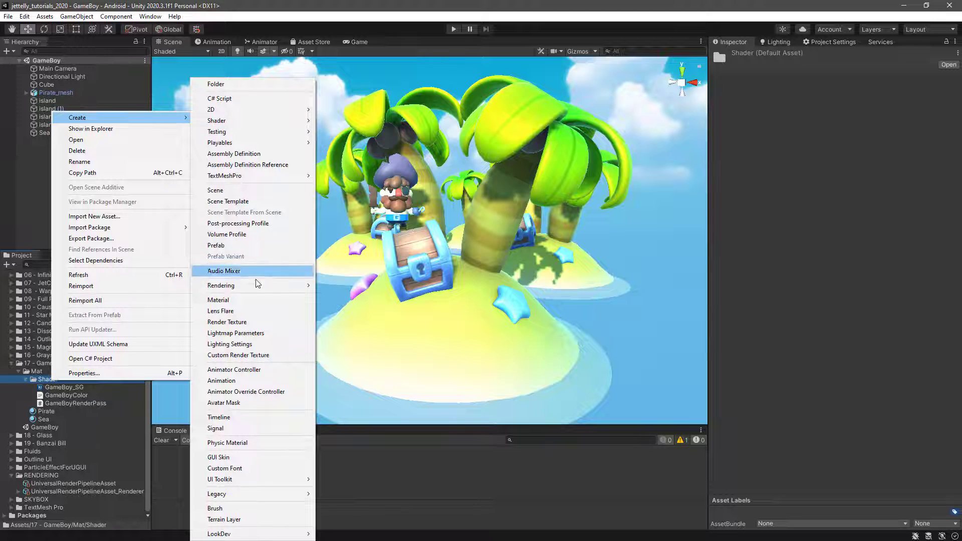
mouse_move(256, 285)
mouse_move(368, 287)
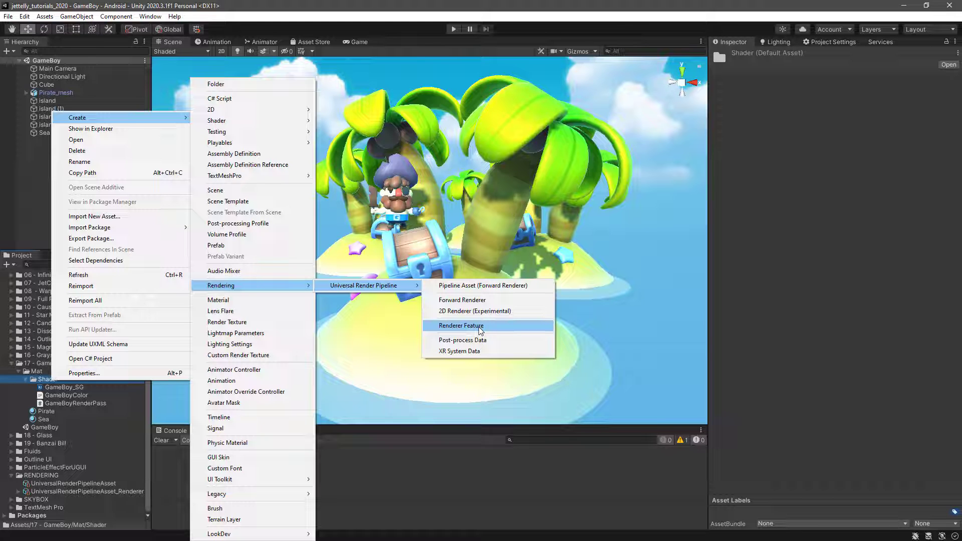
left_click(101, 404)
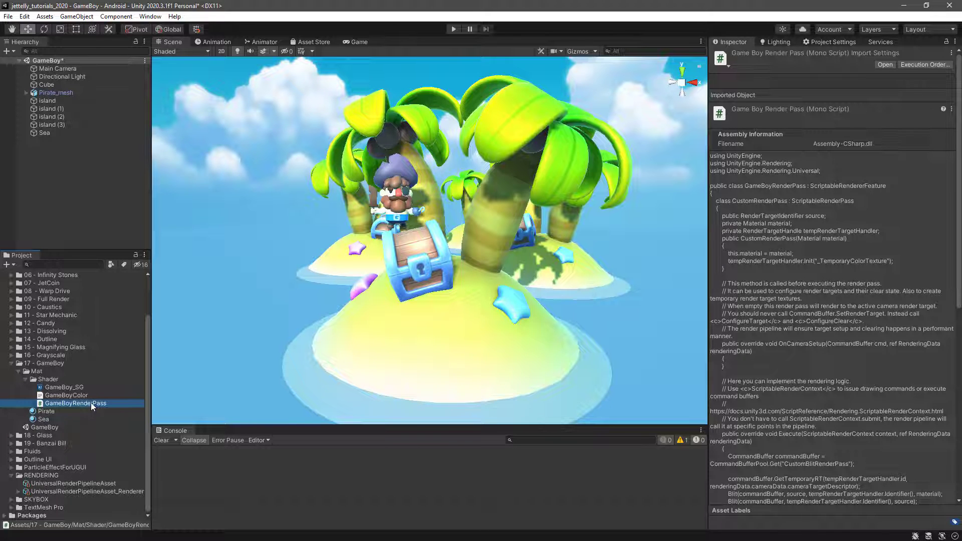
Step: Add a Game Boy Render Pass feature to UniversalRenderPipelineAsset_Renderer, named GameBoyRenderPass
left_click(67, 492)
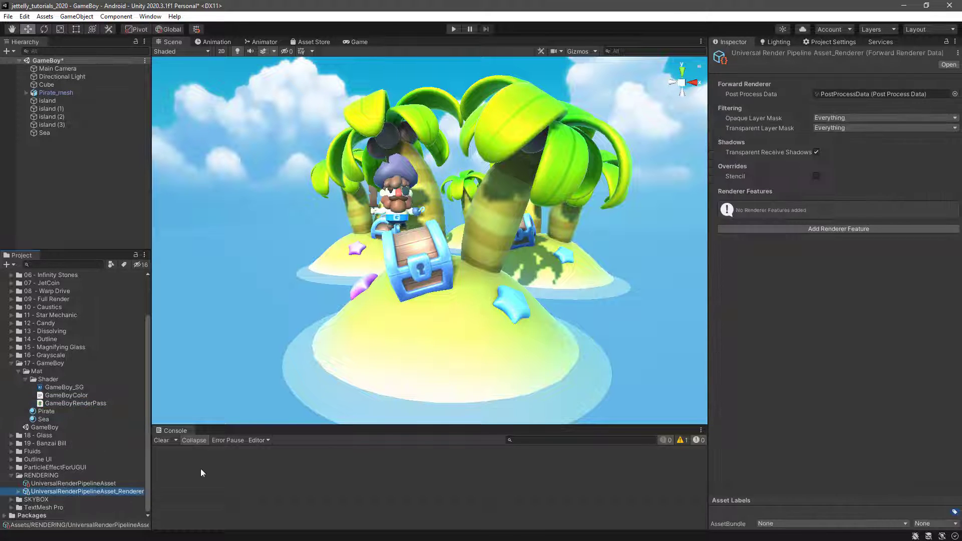
left_click(830, 230)
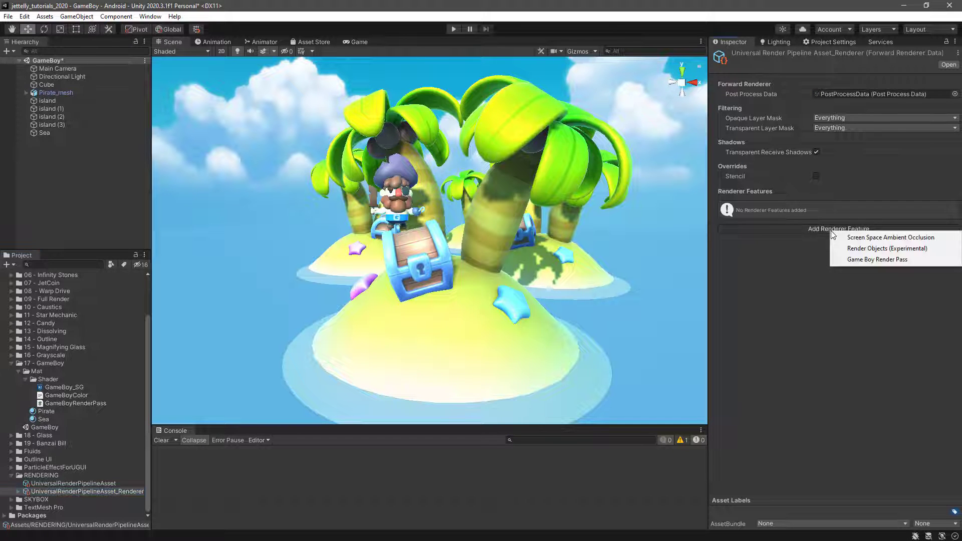
left_click(910, 259)
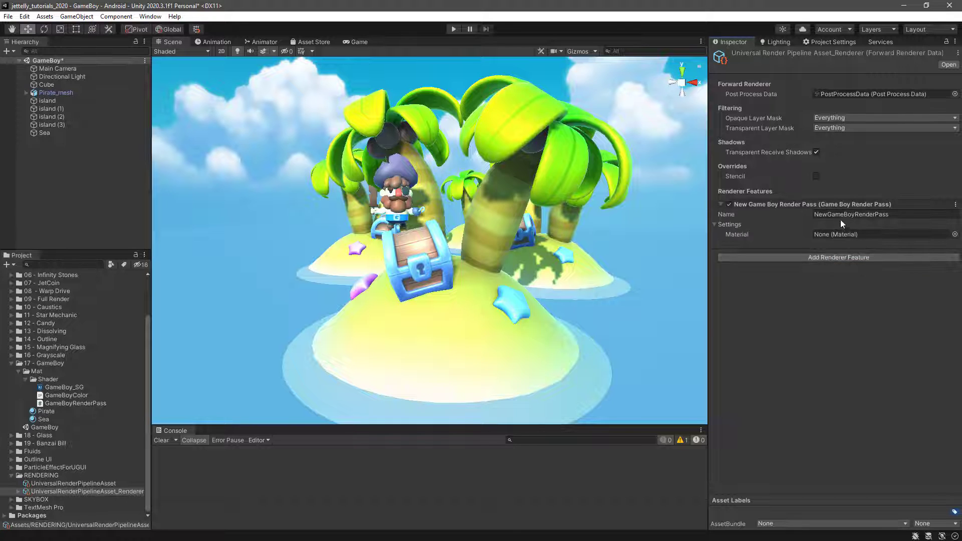
key("BackSpace")
key("BackSpace")
key("BackSpace")
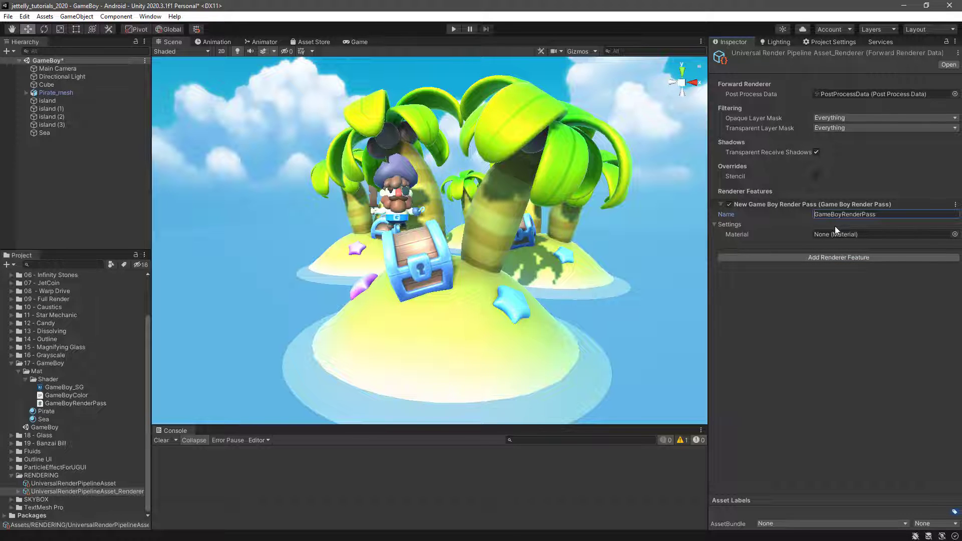
key("Return")
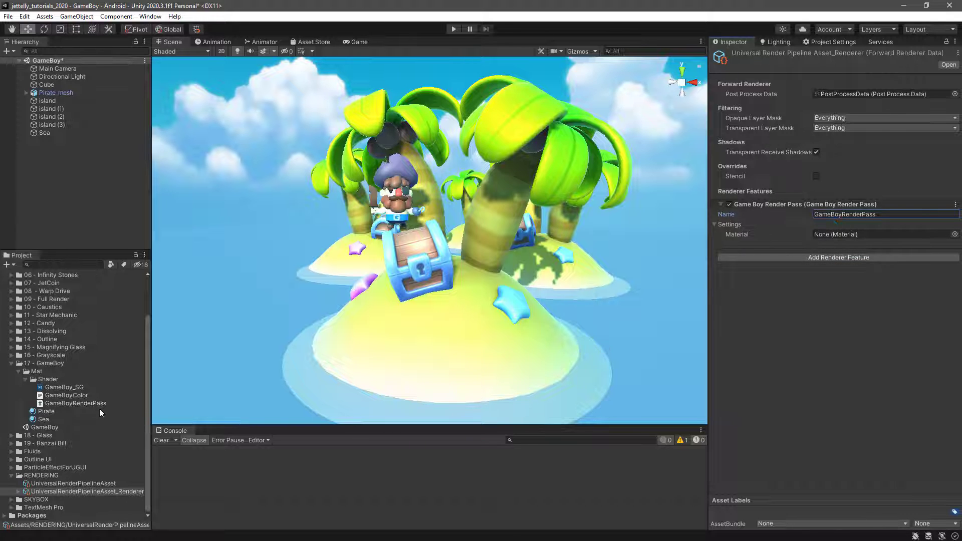
Step: Open the GameBoyRenderPass script in Visual Studio Code and scroll through its code
left_click(88, 404)
double_click(87, 402)
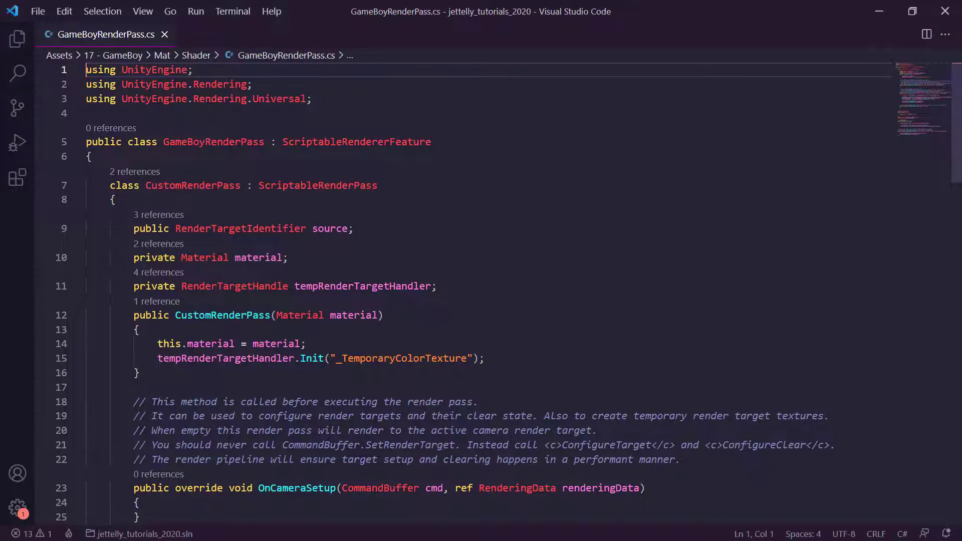
scroll(955, 124, "down", 2)
left_click_drag(954, 123, 951, 330)
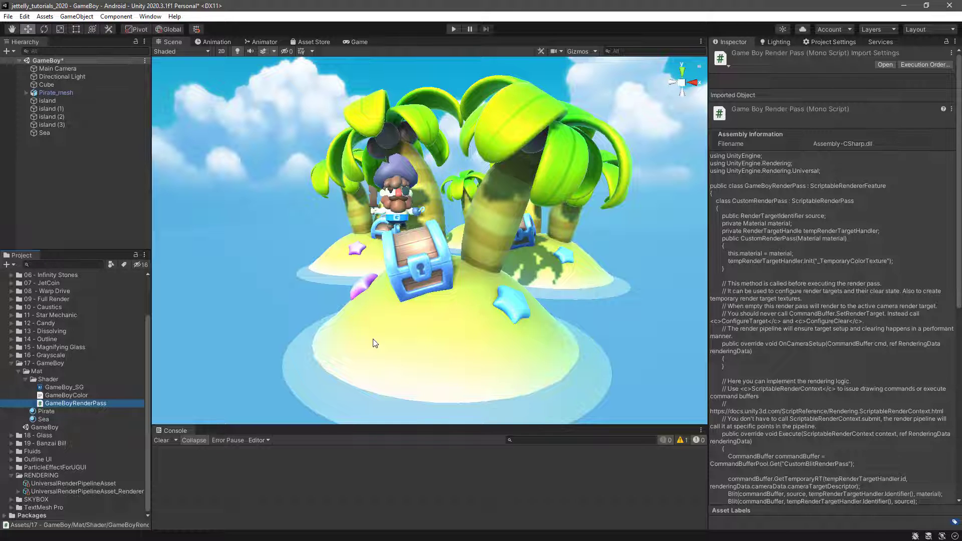
Step: Create a URP Unlit Shader Graph named GameBoy inside the Shader folder
left_click(51, 381)
right_click(51, 381)
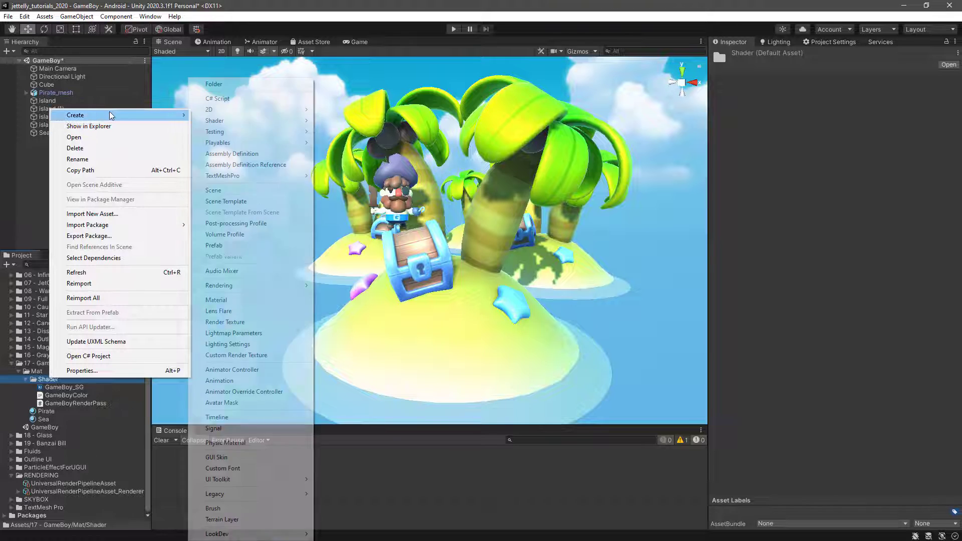
mouse_move(273, 121)
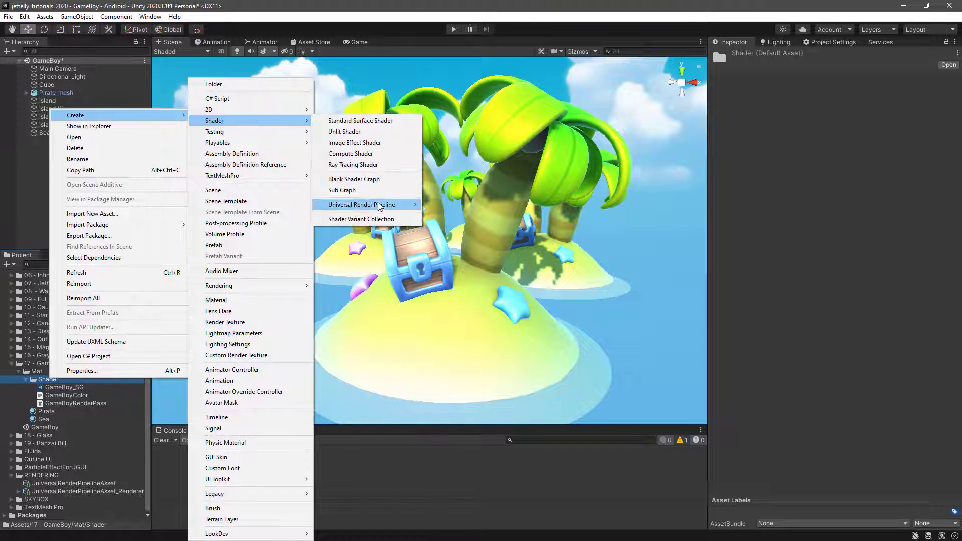
mouse_move(380, 207)
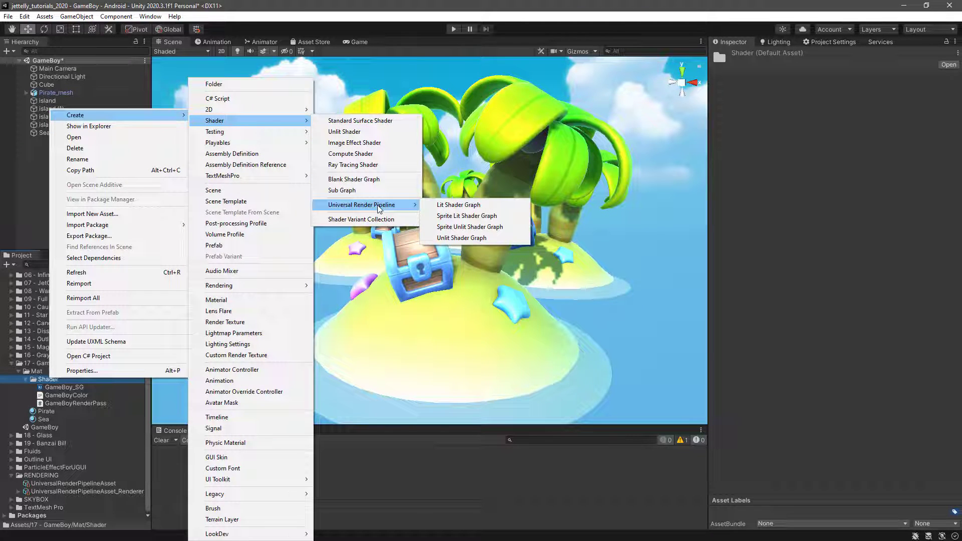
left_click(466, 239)
type("GameBoy")
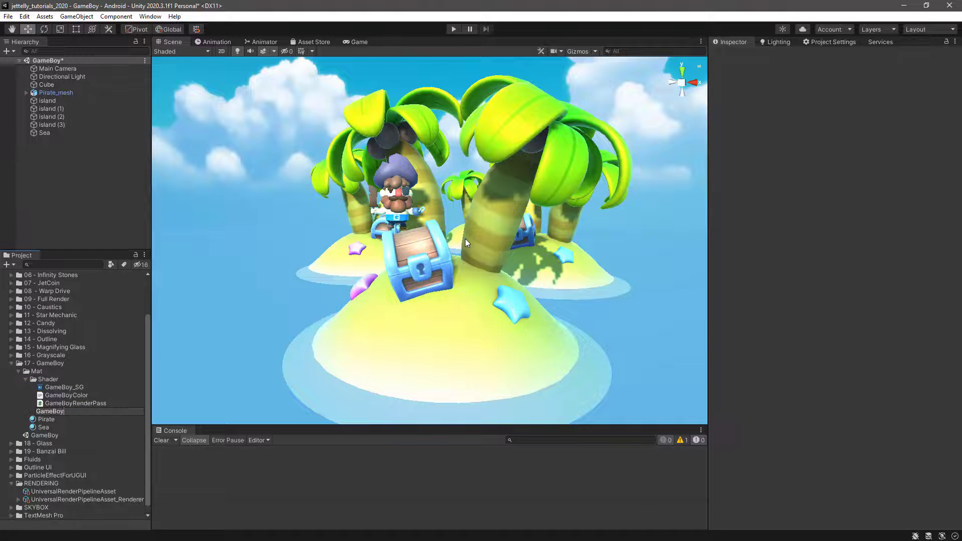
key("Return")
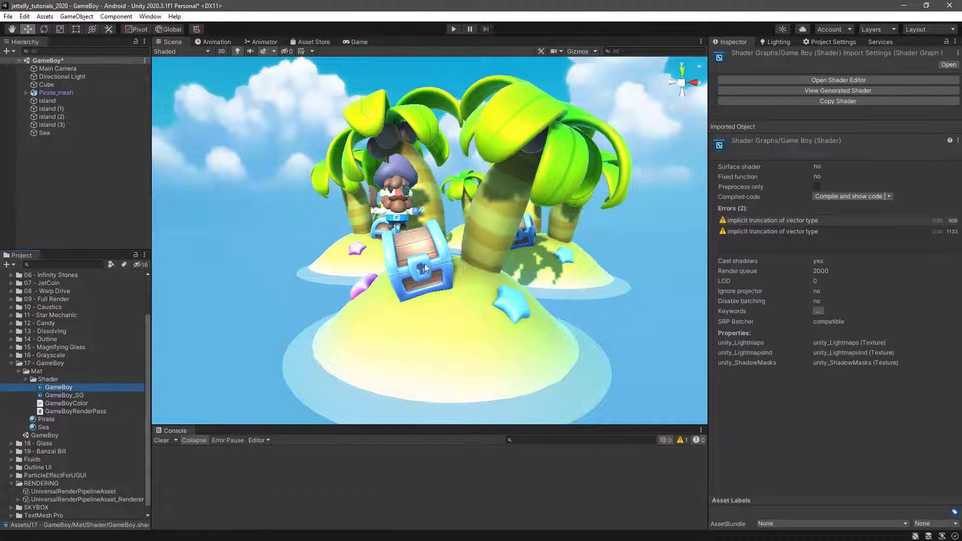
Step: Create a new material named GameBoy in the Mat folder
right_click(44, 371)
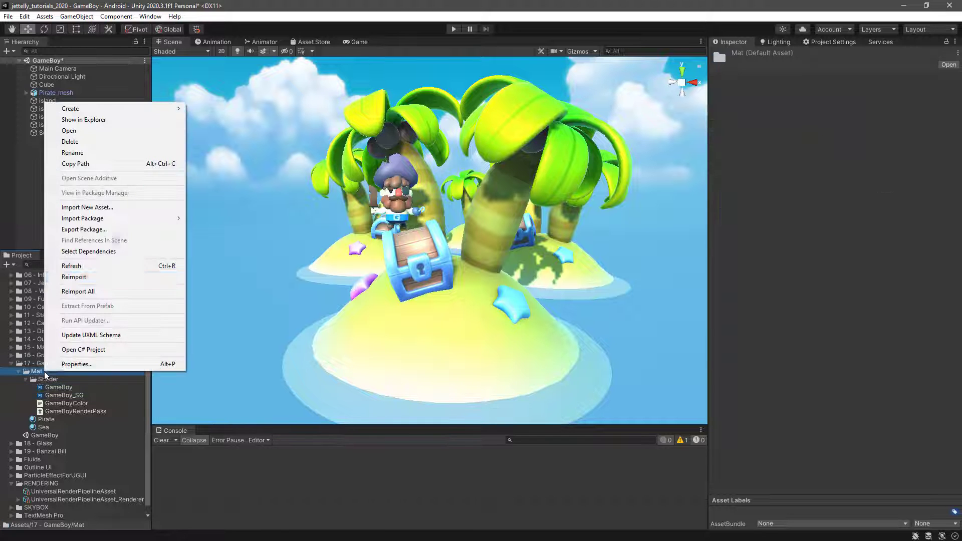
mouse_move(139, 111)
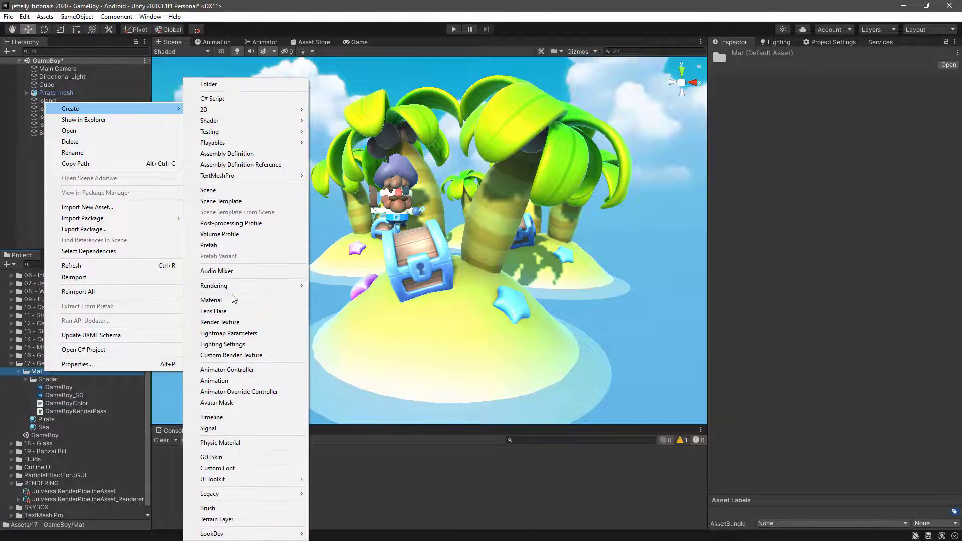
left_click(227, 301)
type("Game")
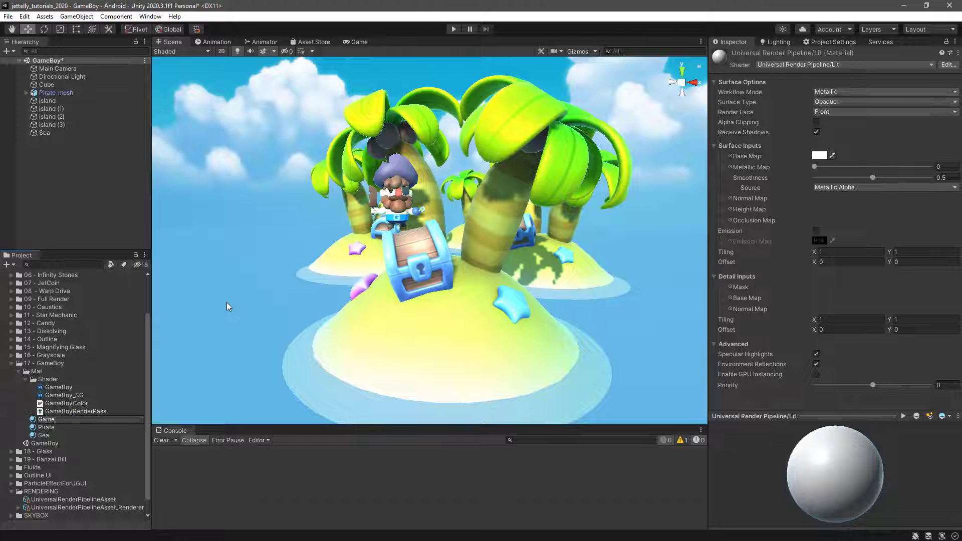
type("Boy")
key("Return")
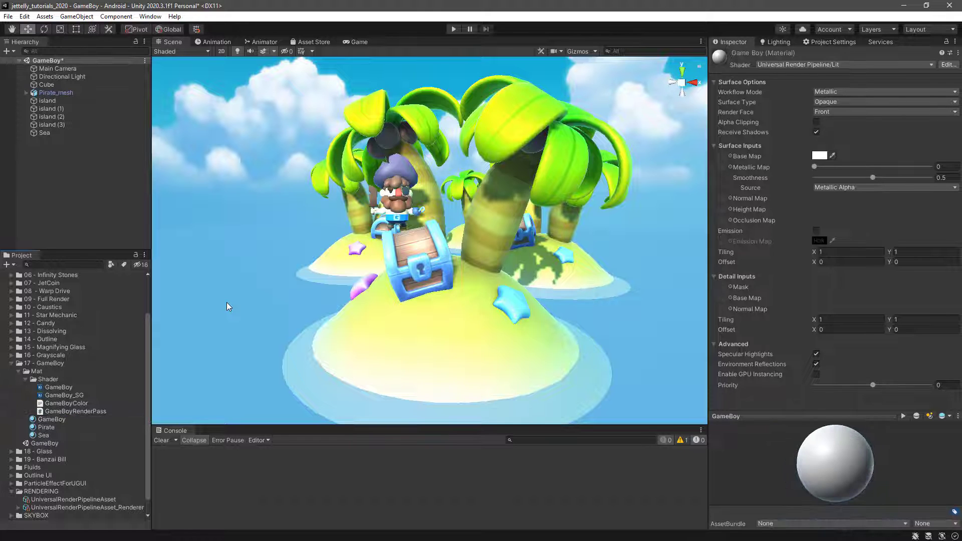
Step: Set the GameBoy material's shader to Shader Graphs > GameBoy
left_click(53, 421)
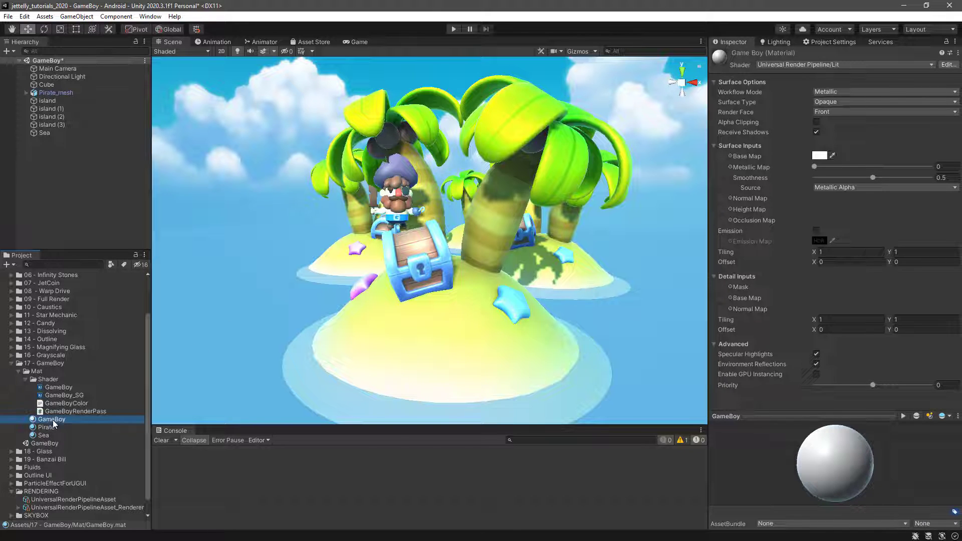
left_click(789, 65)
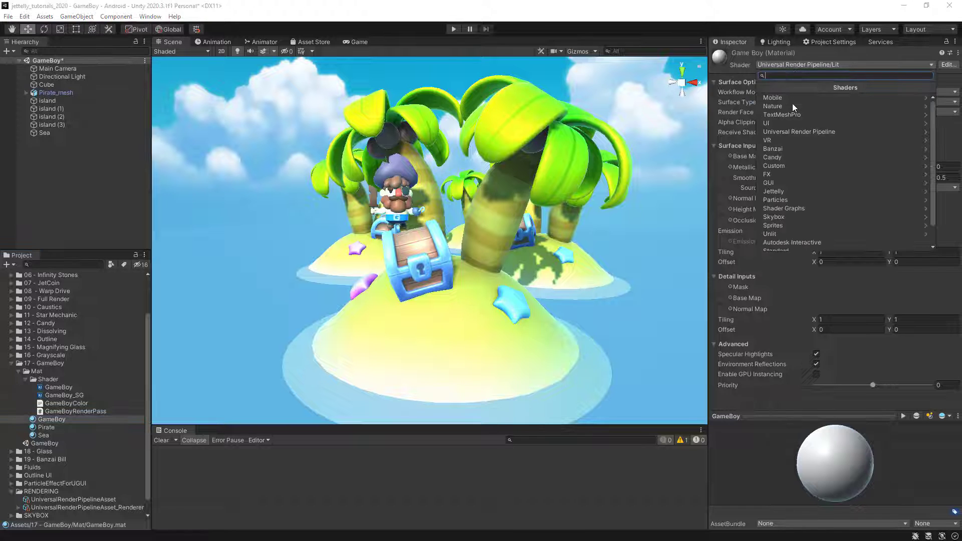
left_click(779, 209)
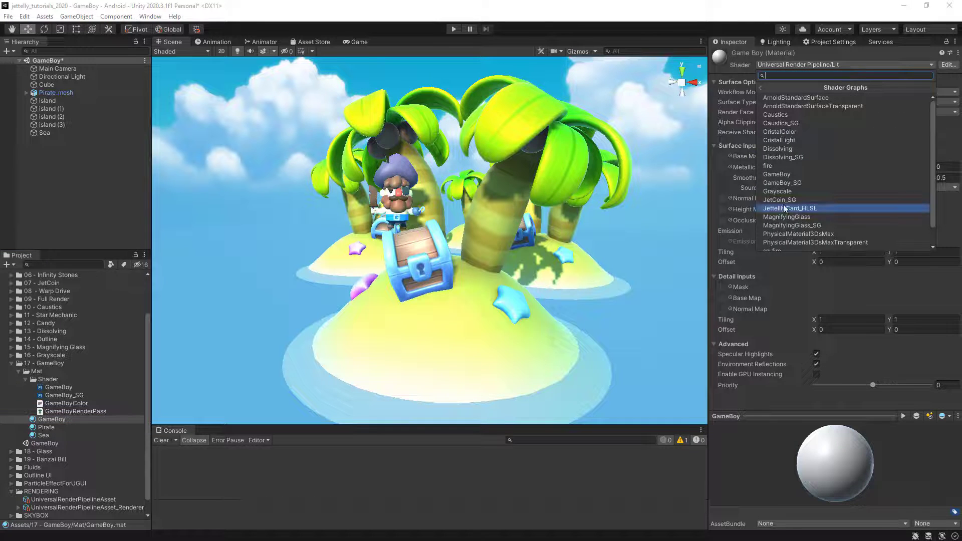
left_click(789, 176)
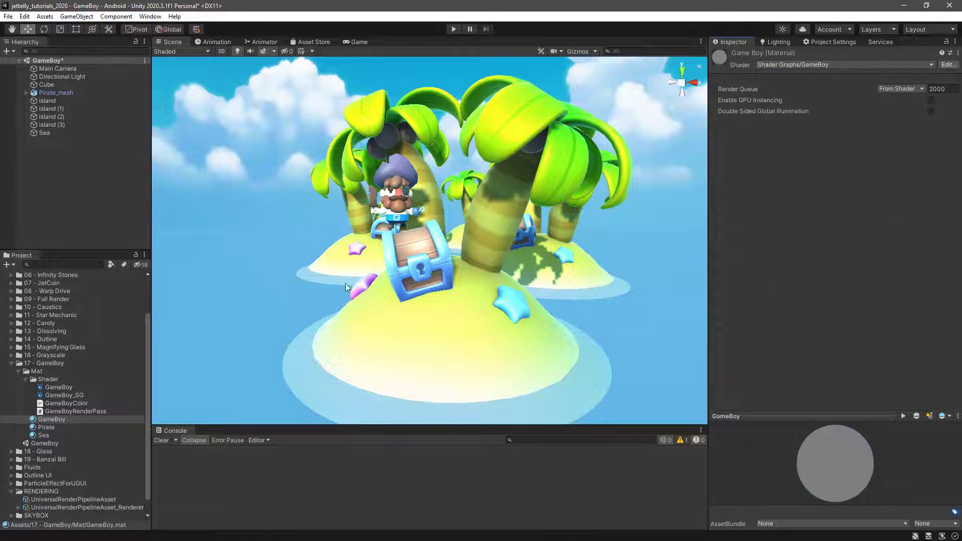
left_click(58, 387)
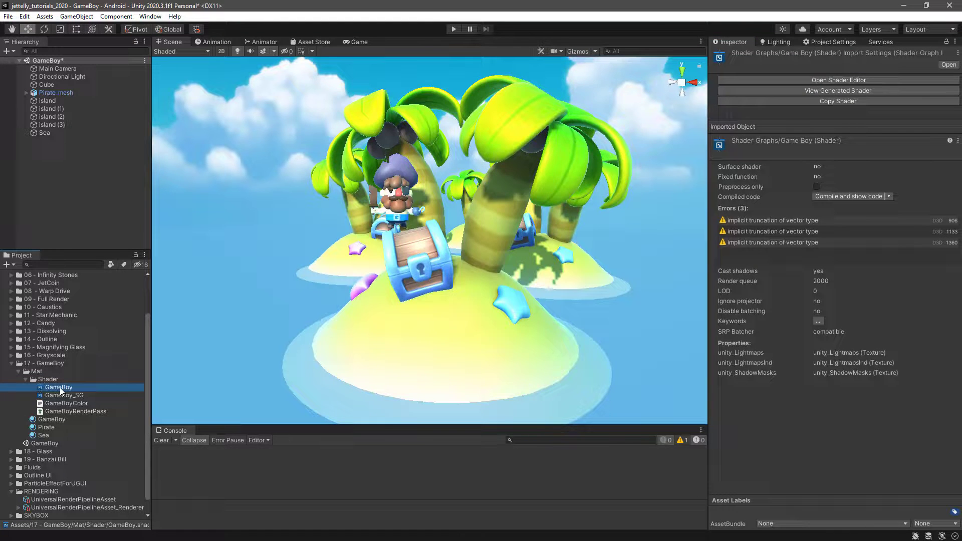
Step: Open the GameBoy shader graph and drag the GameBoy material into the render pass's Material field
double_click(60, 390)
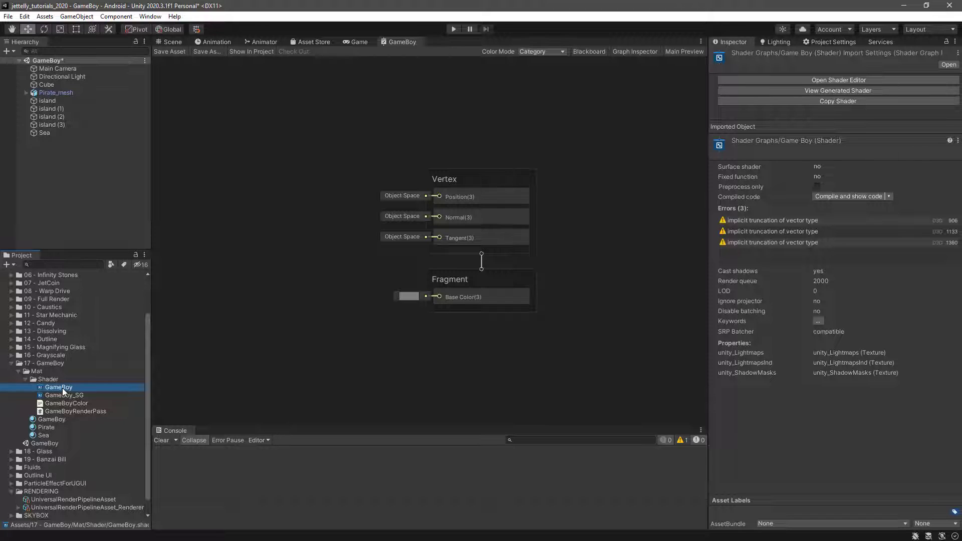
left_click(68, 508)
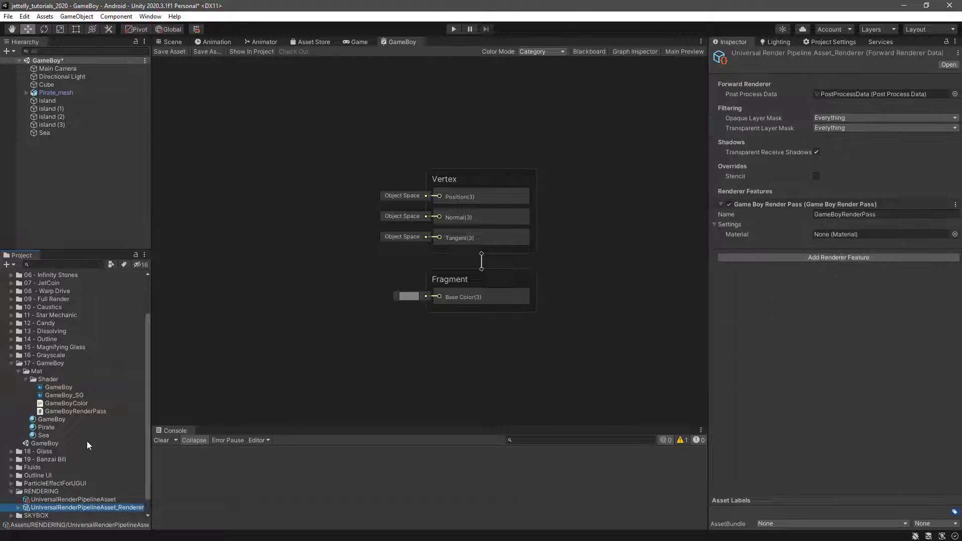
left_click_drag(50, 420, 840, 233)
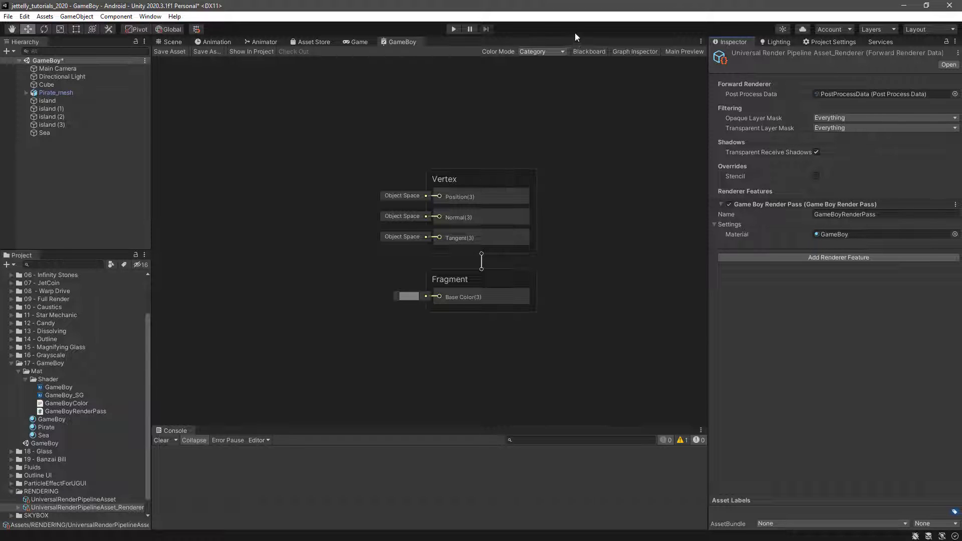
Step: Add a Texture2D property to the Blackboard with reference name _MainTex
left_click(592, 52)
left_click(635, 52)
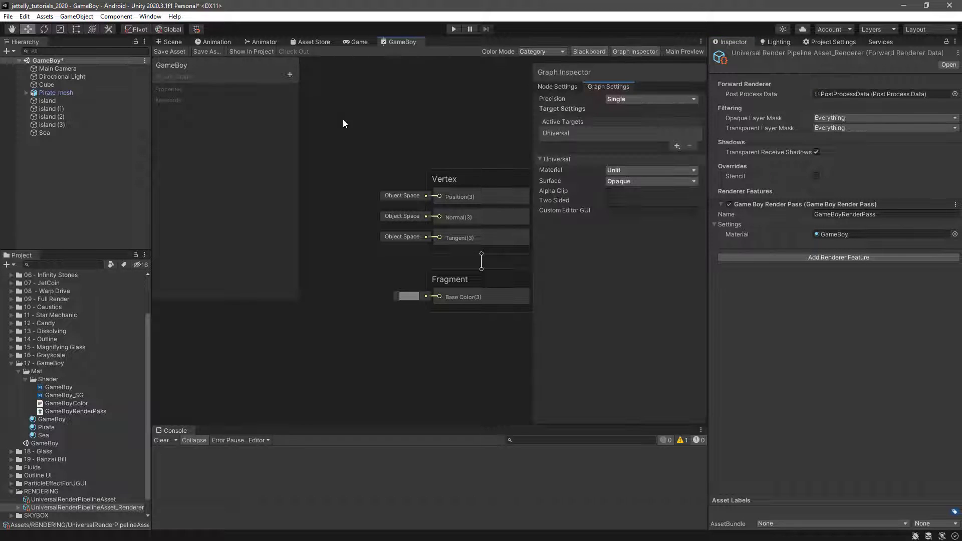
left_click(290, 74)
left_click(338, 156)
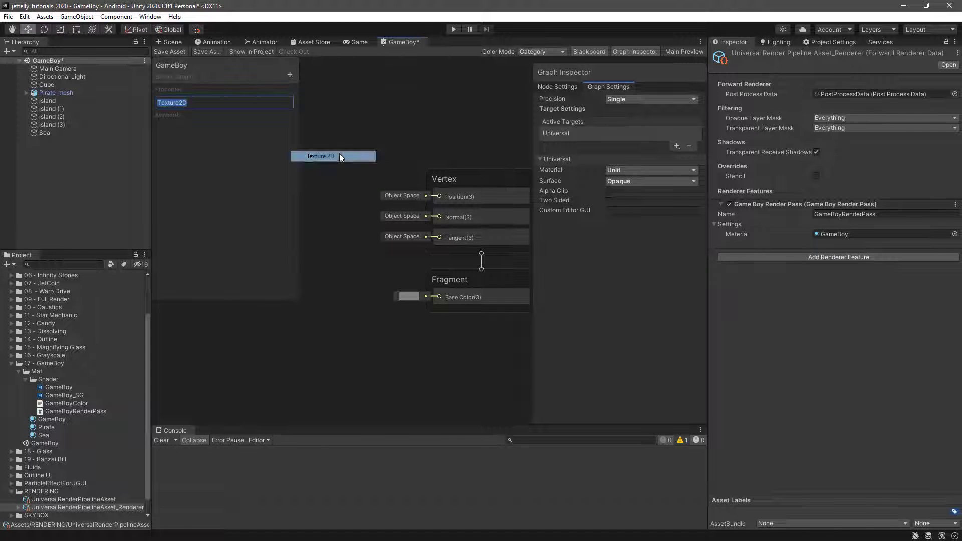
key("Return")
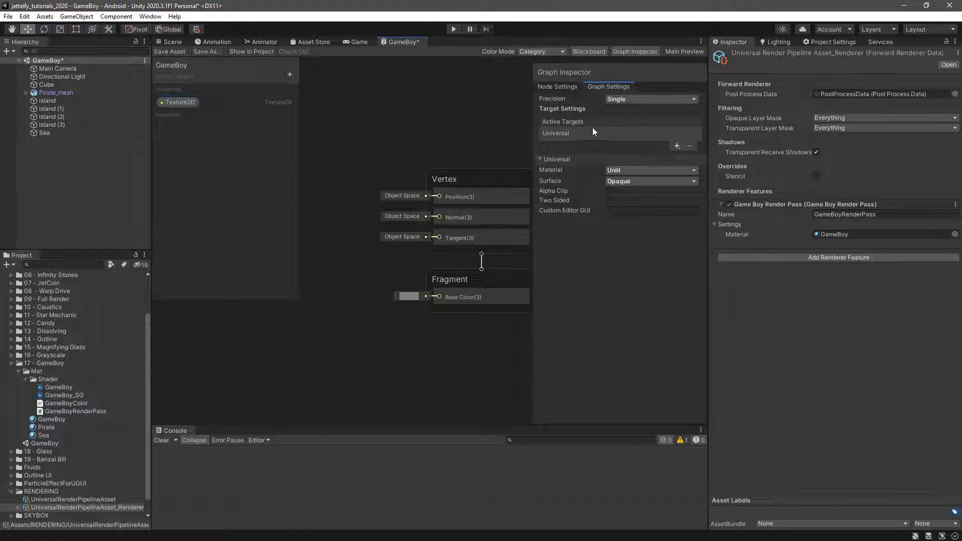
left_click(568, 86)
left_click(229, 101)
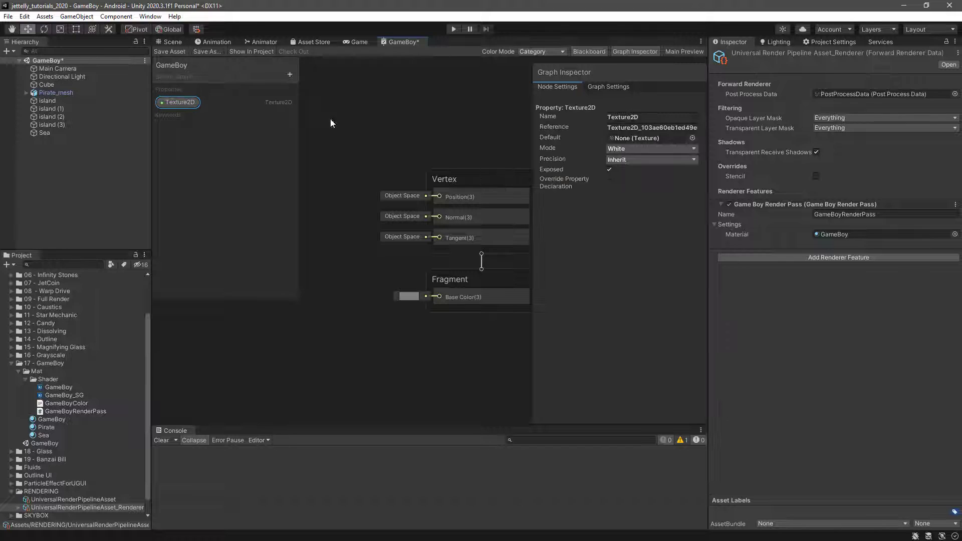
left_click(651, 127)
type("_MainTex")
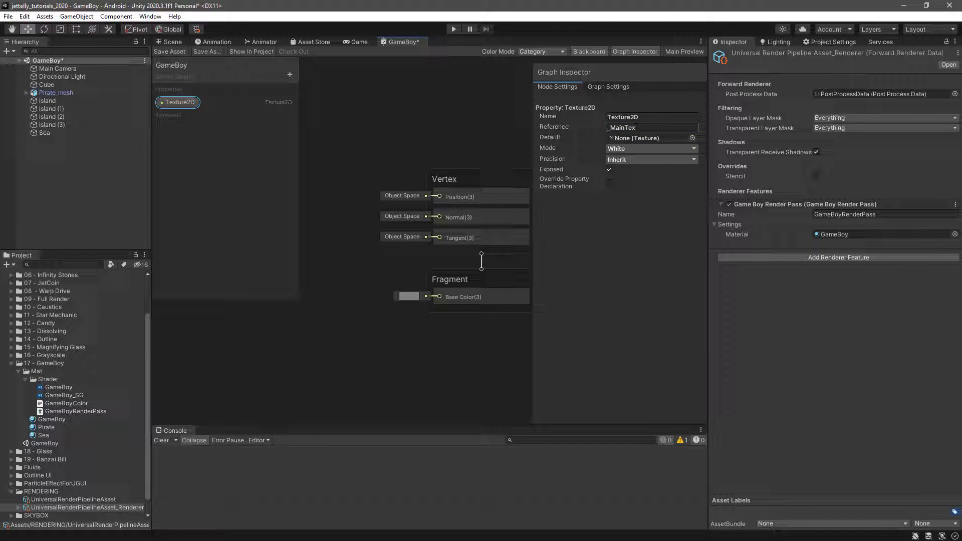
left_click(665, 89)
Step: Close the Graph Inspector and drag the Texture2D property onto the graph canvas
left_click(639, 50)
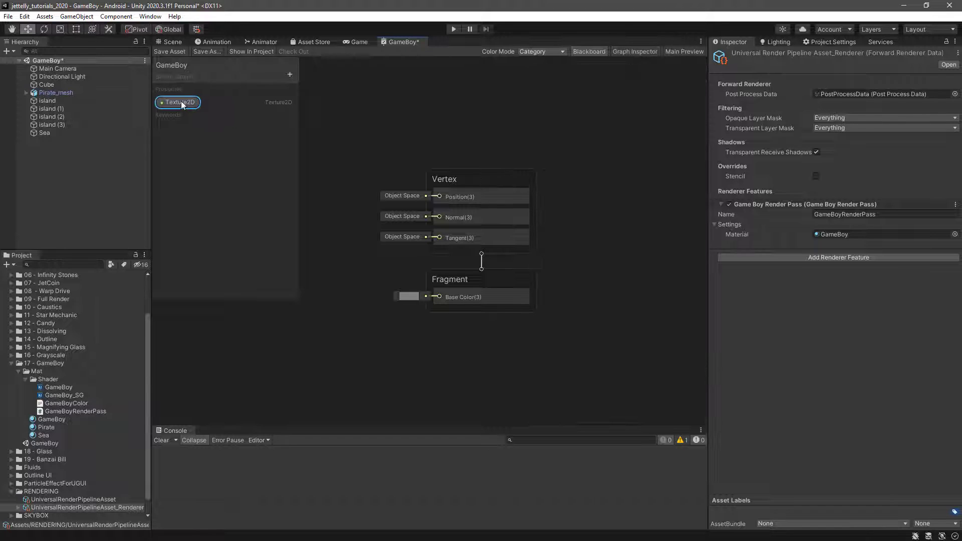
left_click_drag(182, 104, 357, 134)
left_click(589, 52)
Step: Connect the Texture2D node to a new Sample Texture 2D node and collapse its preview
mouse_move(415, 147)
left_mouse_down()
mouse_move(335, 147)
mouse_move(350, 163)
left_mouse_up()
type("sample")
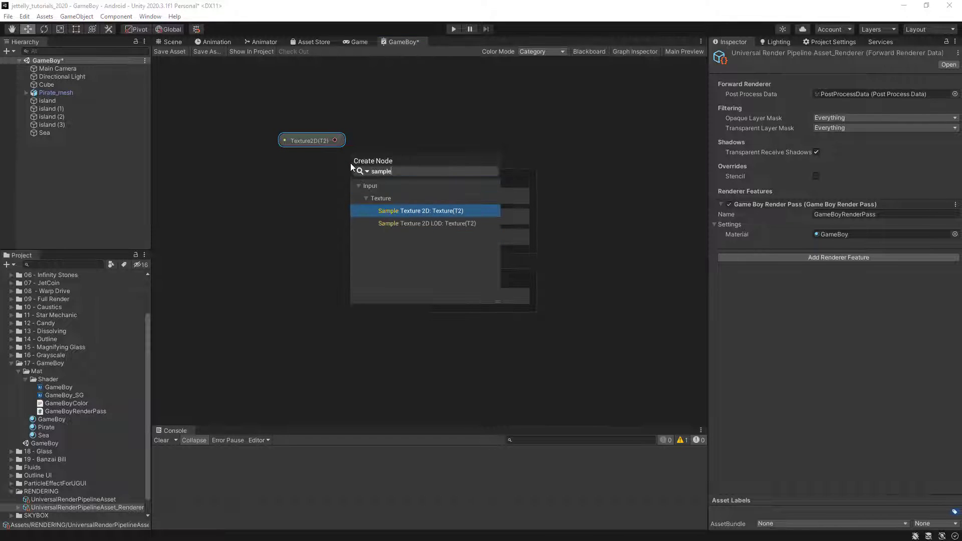
key("Return")
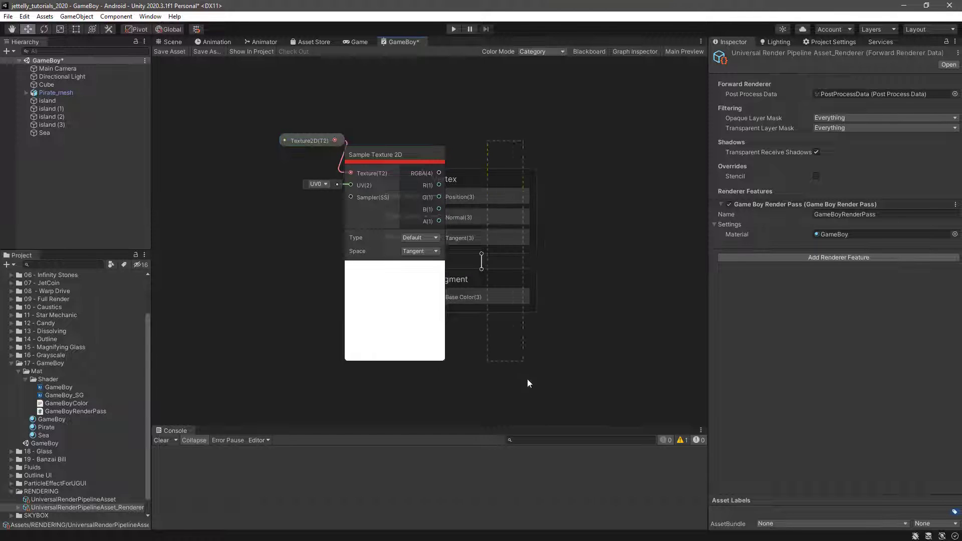
left_click_drag(325, 140, 312, 143)
left_click(393, 266)
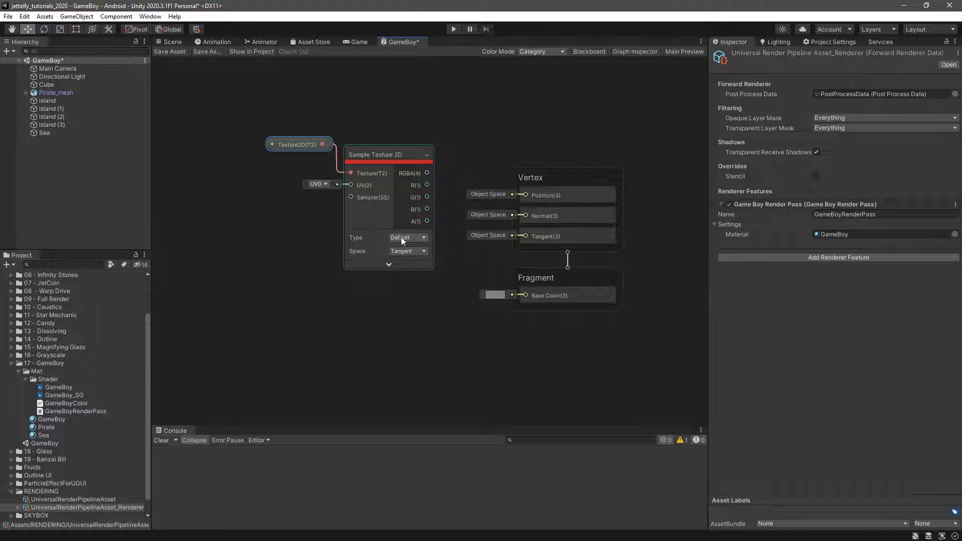
Step: Add a UV node and place it left of the texture nodes
key("space")
type("uv")
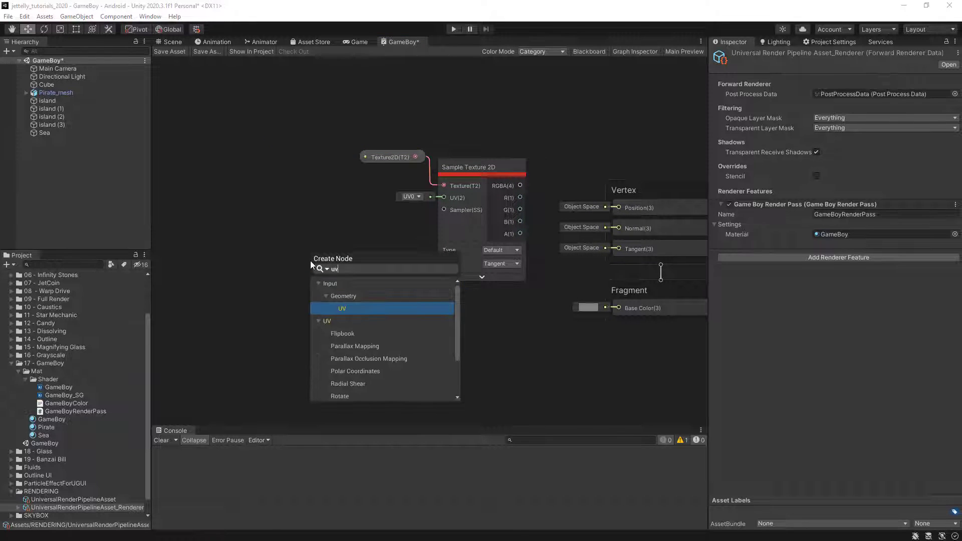
key("Return")
left_click_drag(339, 281, 263, 142)
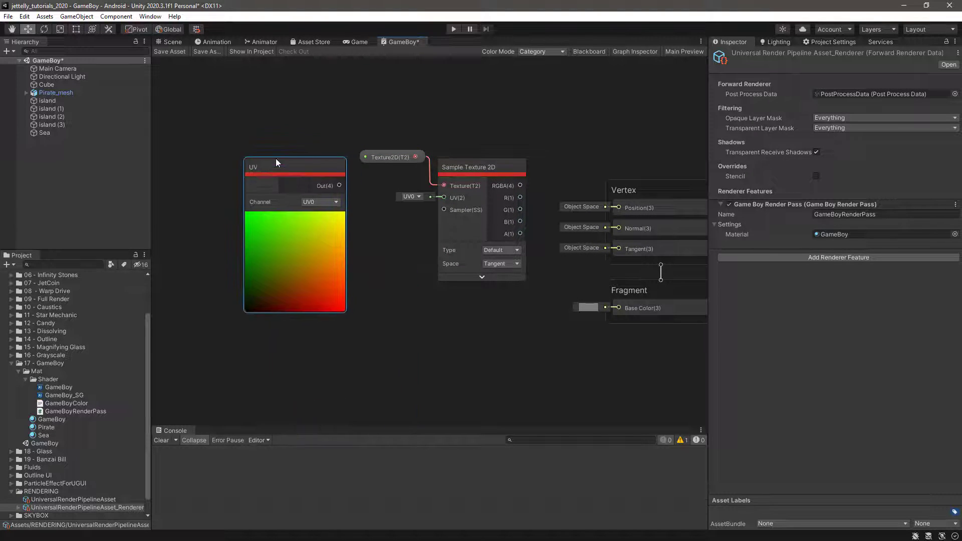
Step: Collapse the UV node's preview and add a Float property named PixelSize
left_click(287, 194)
left_click(591, 52)
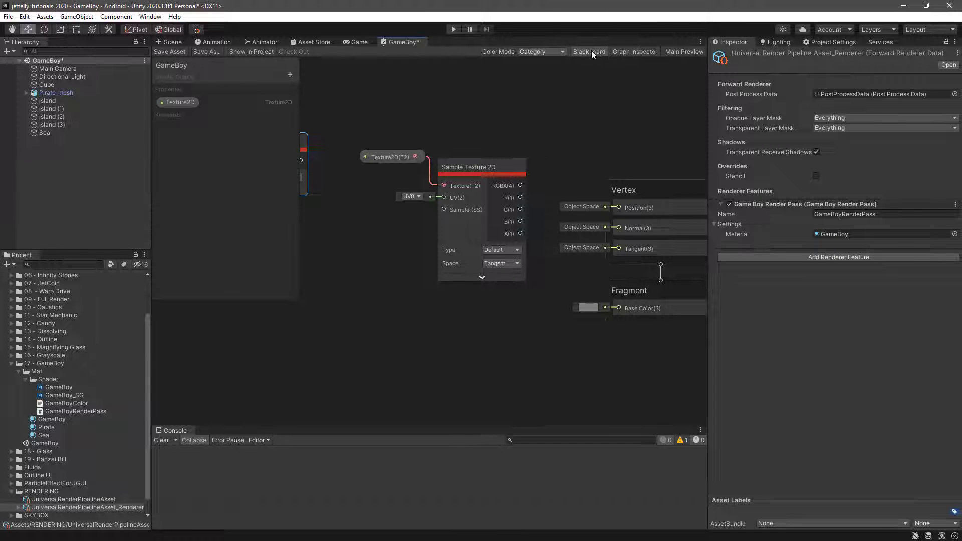
left_click(290, 74)
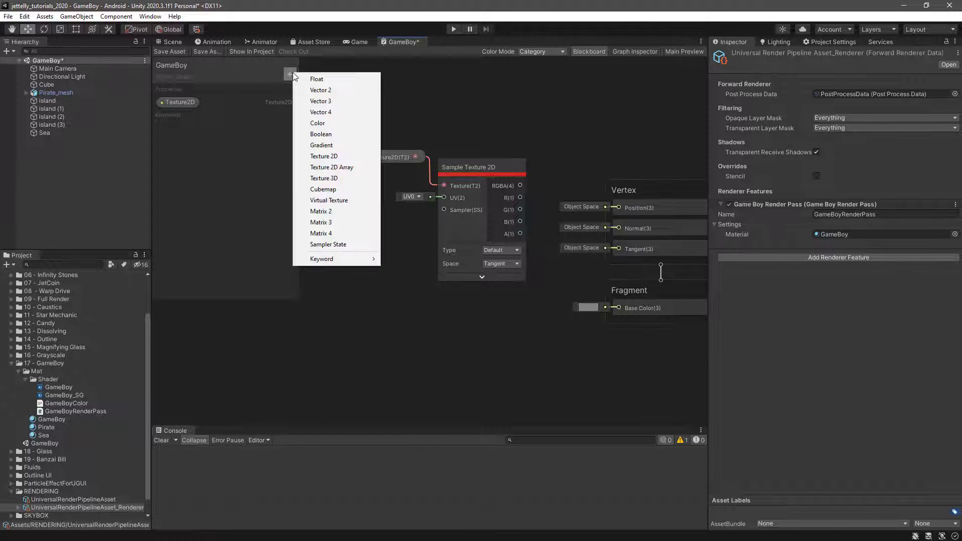
left_click(319, 79)
type("Pi")
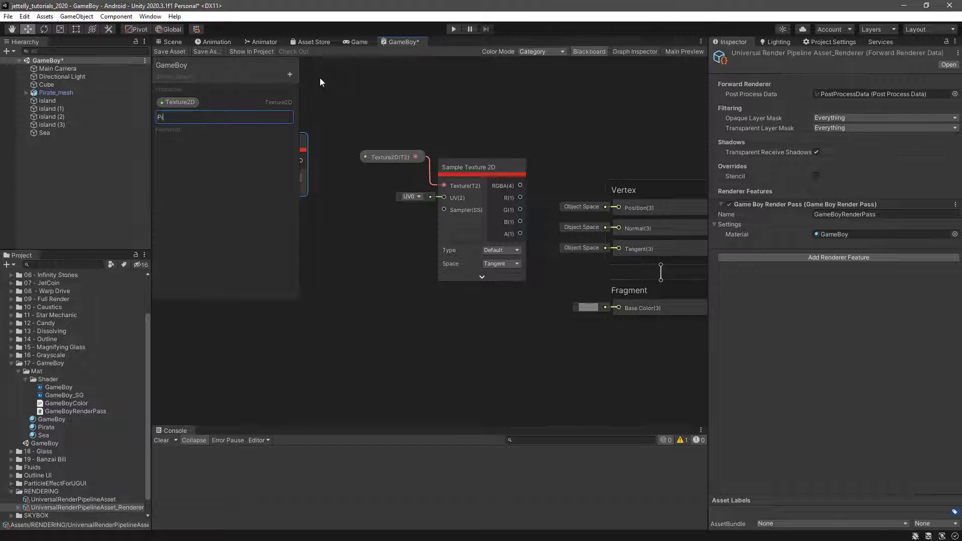
type("xelSize")
key("Return")
Step: Make PixelSize a slider from 50 to 200 with reference _PixelSize
left_click(189, 116)
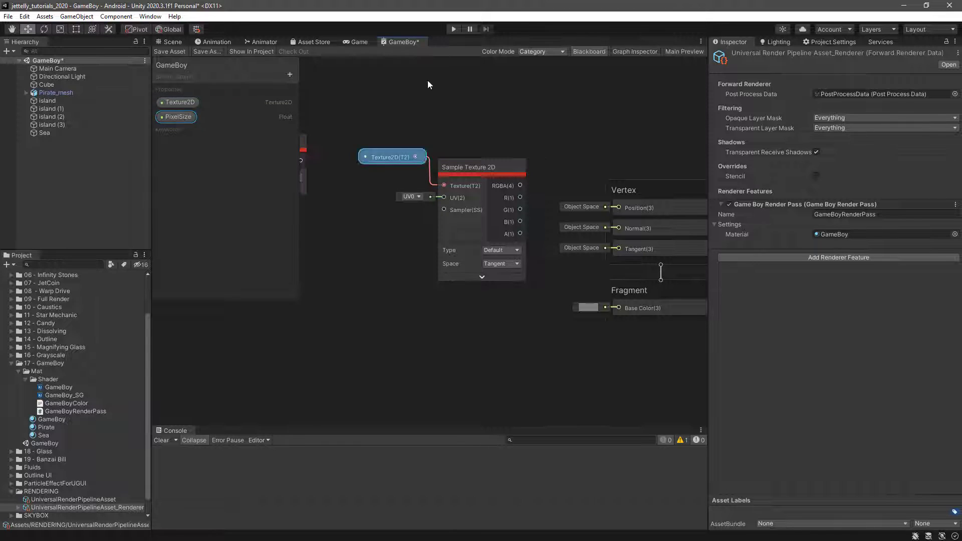
left_click(633, 51)
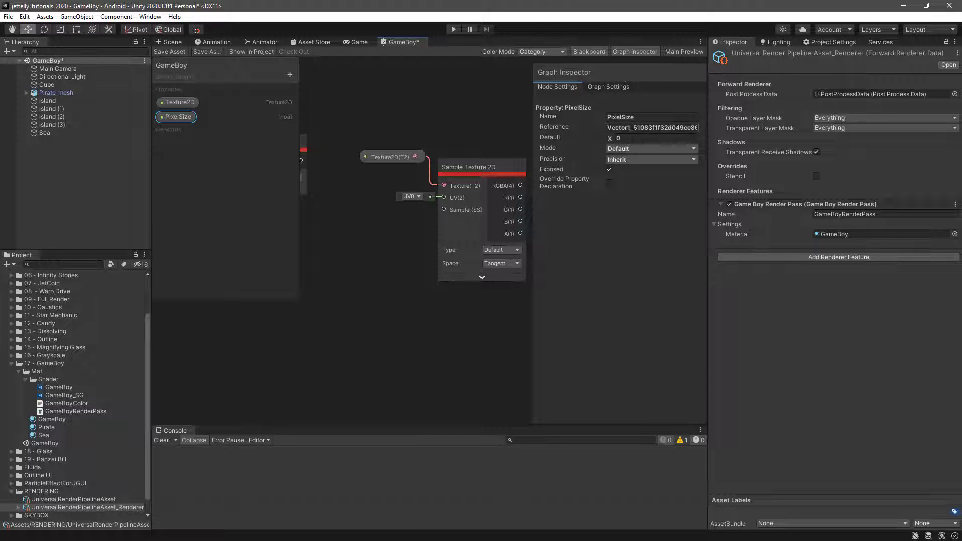
left_click(632, 147)
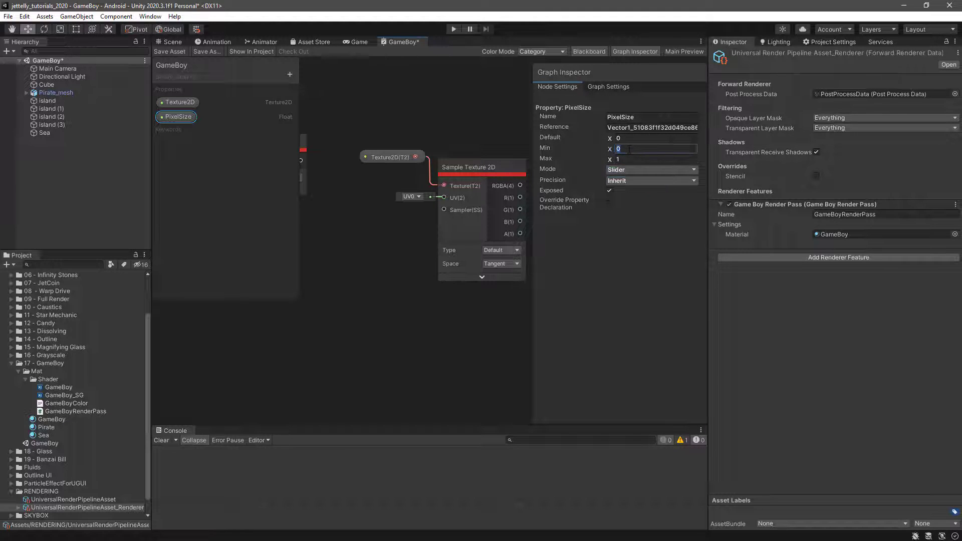
type("50")
left_click(628, 160)
type("200")
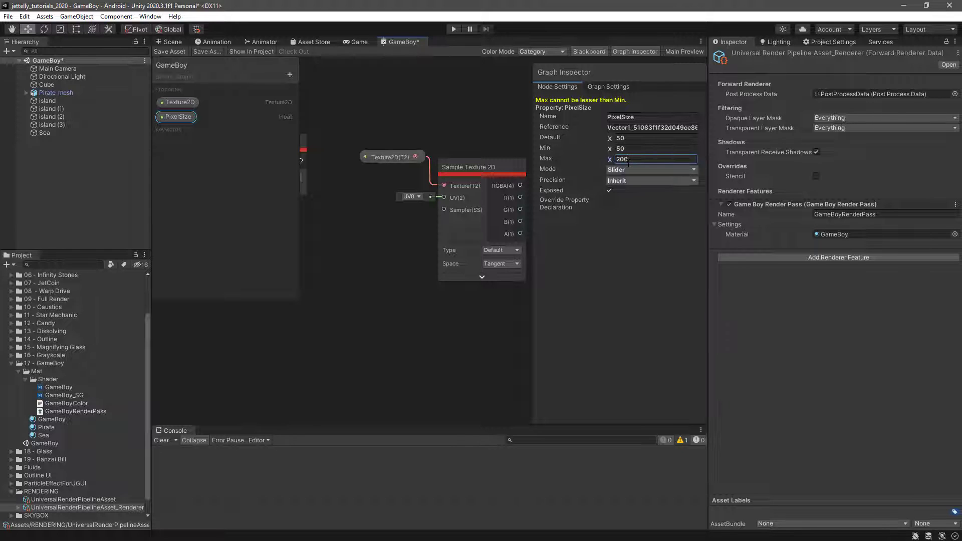
left_click(634, 127)
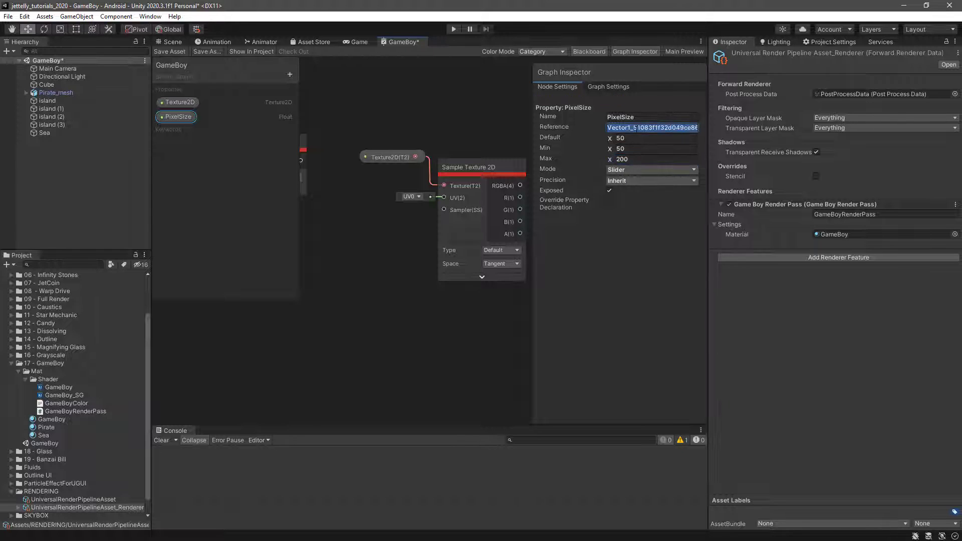
key("BackSpace")
type("_PixelSize")
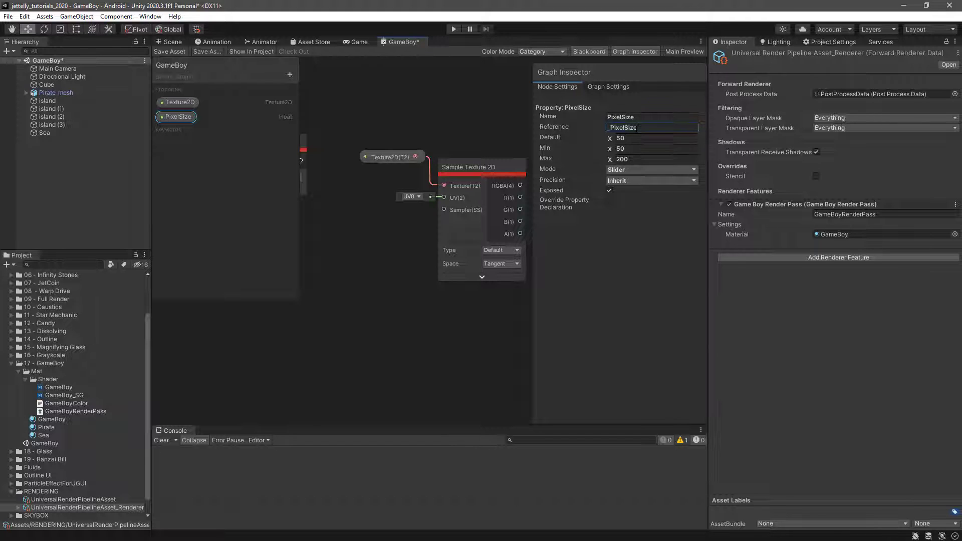
key("Return")
Step: Add the PixelSize property to the graph and place it under the UV node
left_click(645, 54)
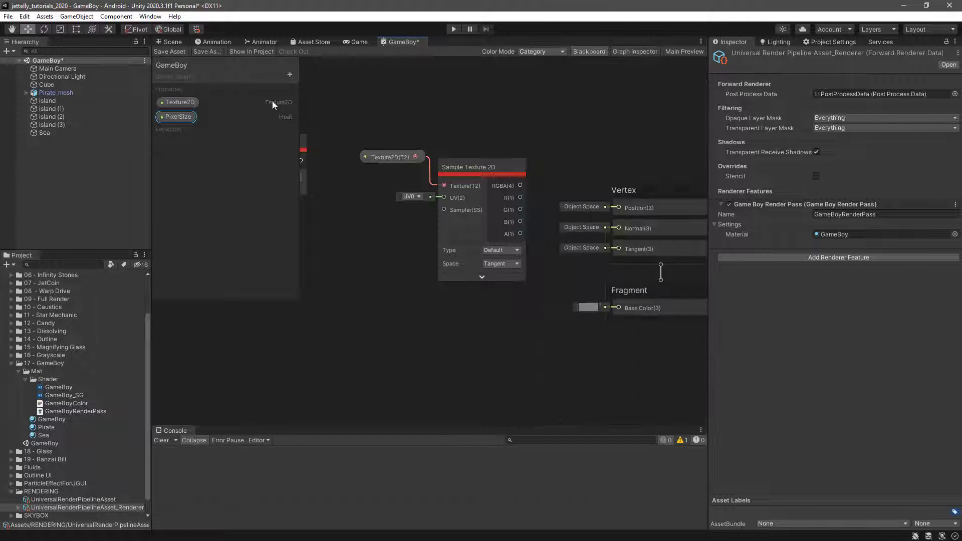
left_click_drag(178, 117, 321, 224)
left_click(589, 51)
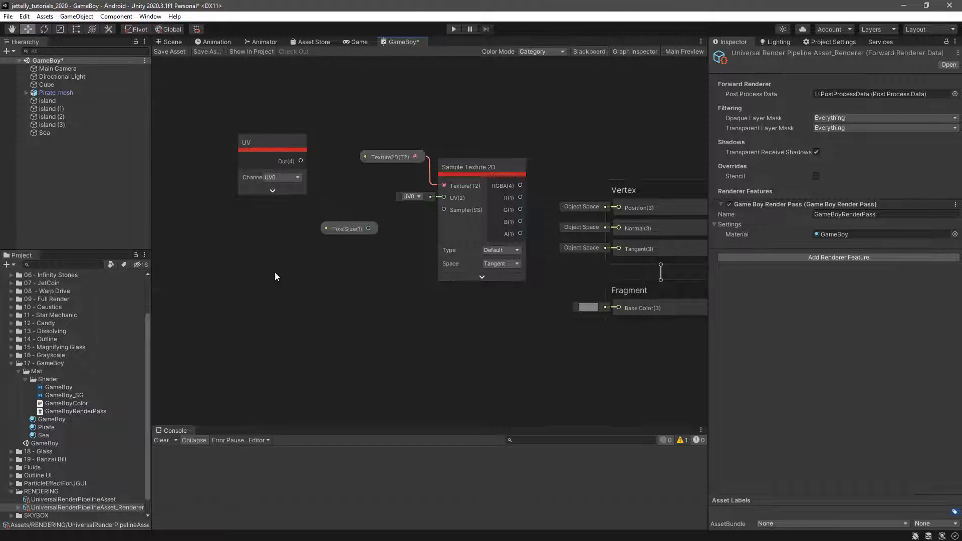
middle_click_drag(275, 272, 388, 263)
mouse_move(429, 227)
left_mouse_down()
mouse_move(356, 210)
mouse_move(369, 201)
left_mouse_up()
left_click(409, 259)
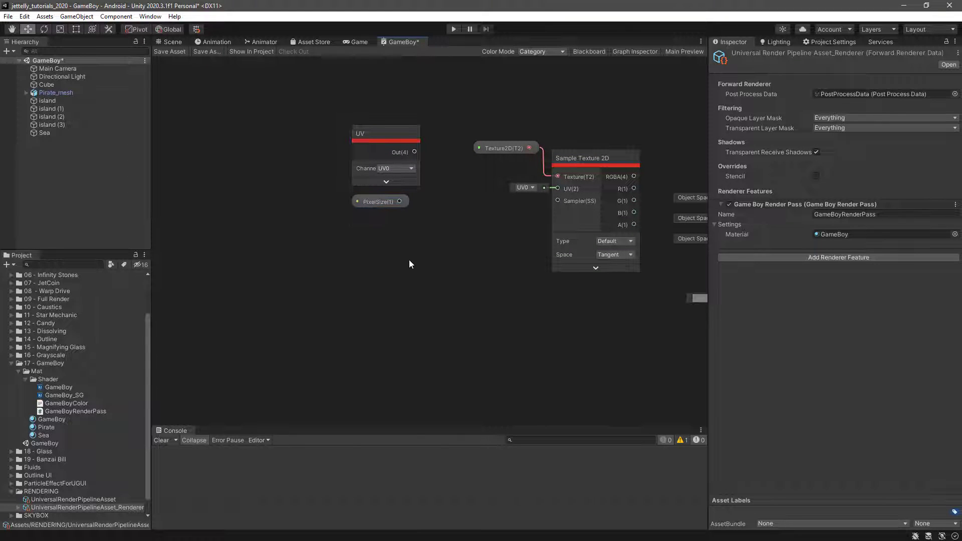
Step: Add a Multiply node with UV into input A and PixelSize into input B
key("space")
type("mu")
key("Return")
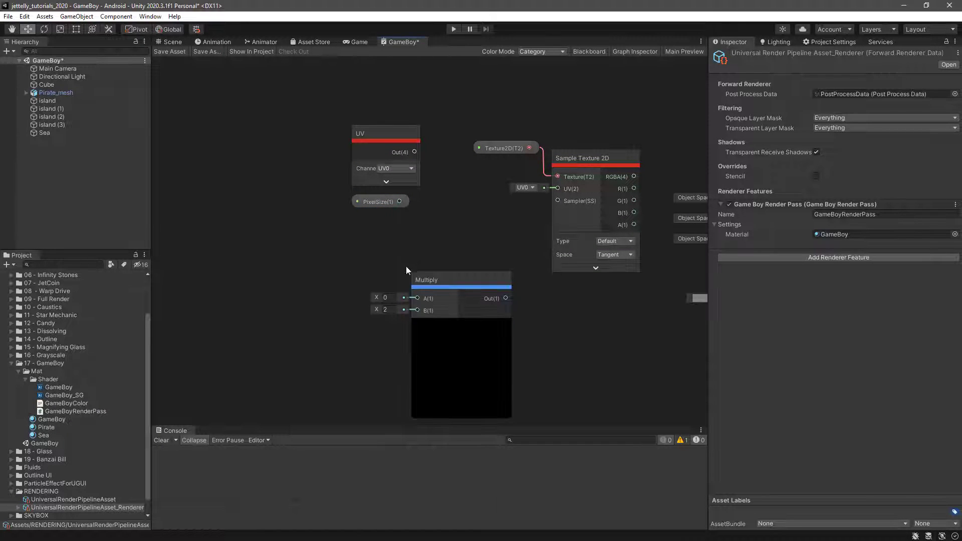
mouse_move(351, 119)
left_mouse_down()
mouse_move(374, 207)
mouse_move(316, 234)
left_mouse_up()
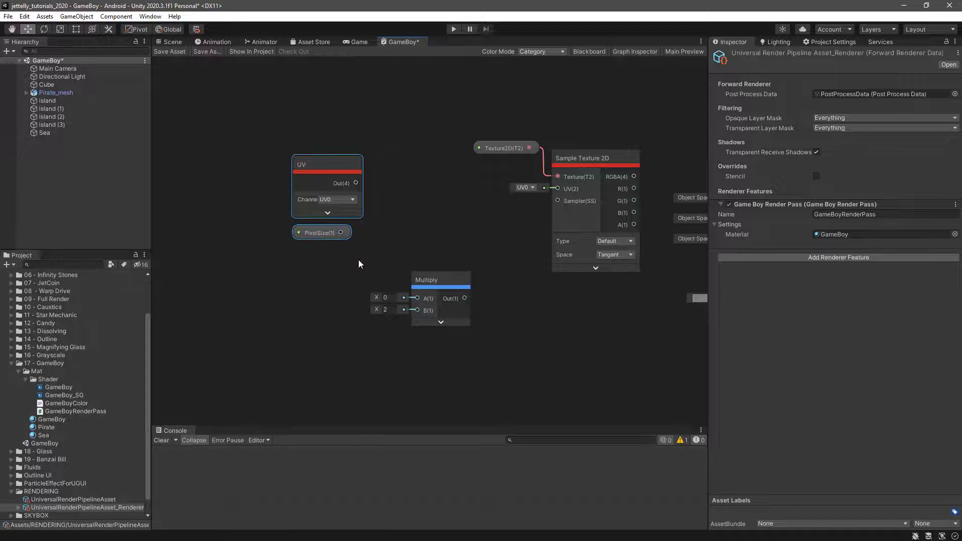
left_click_drag(427, 280, 419, 186)
left_click_drag(356, 182, 410, 204)
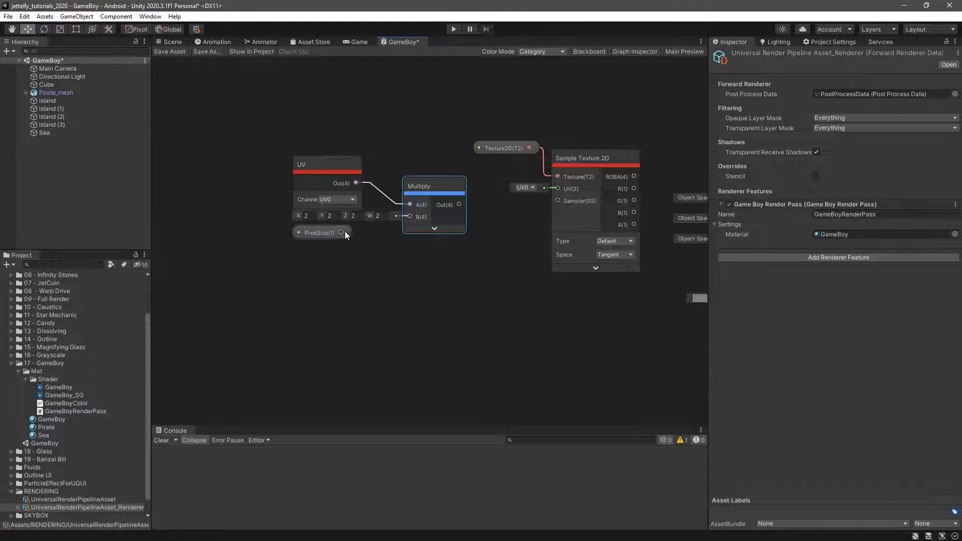
mouse_move(341, 233)
left_mouse_down()
mouse_move(410, 217)
mouse_move(396, 169)
left_mouse_up()
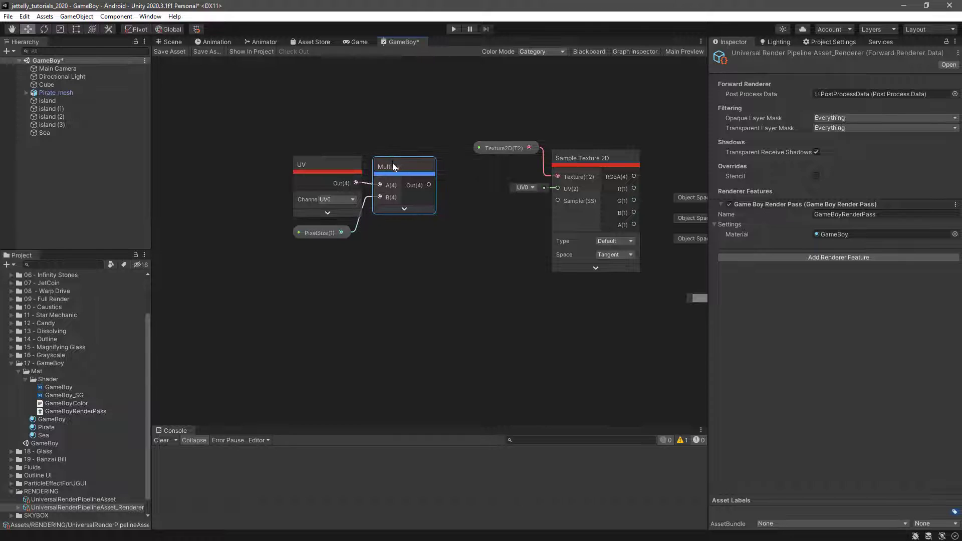
left_click(423, 245)
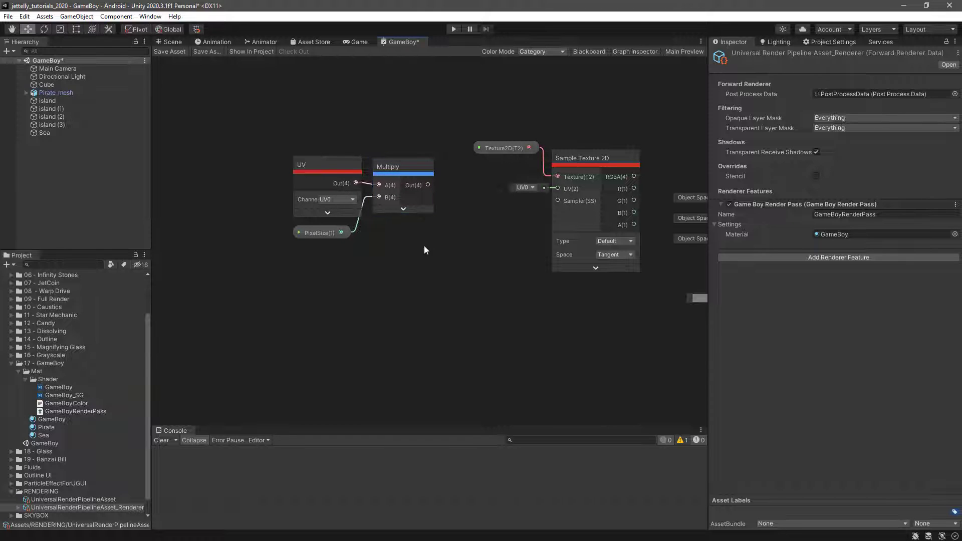
Step: Add a Floor node beside Multiply and feed the Multiply output into it
key("space")
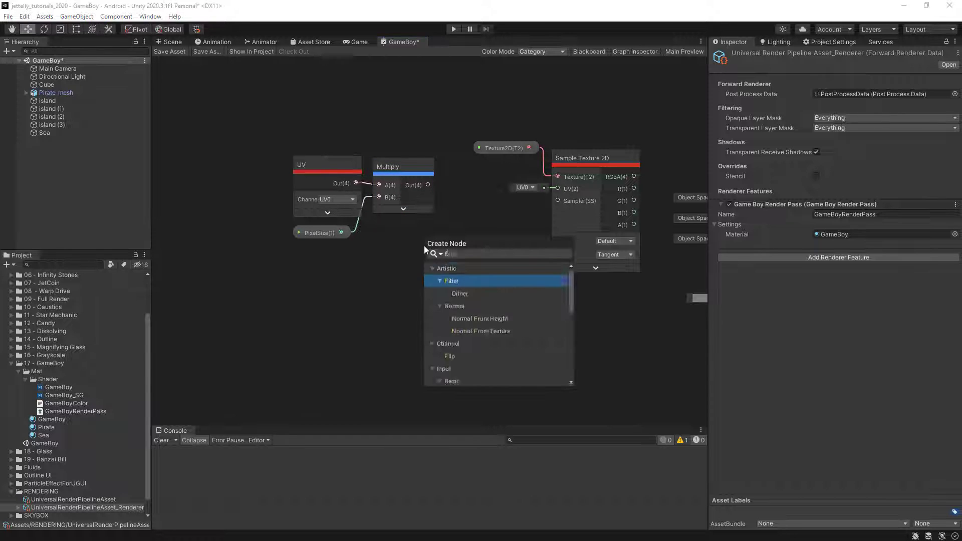
type("flo")
key("Down")
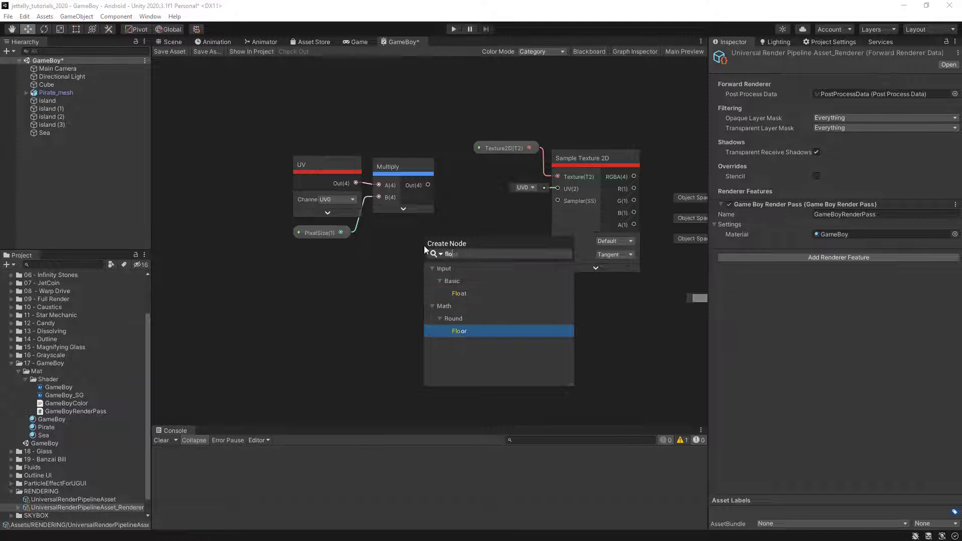
key("Return")
left_click_drag(338, 108, 375, 238)
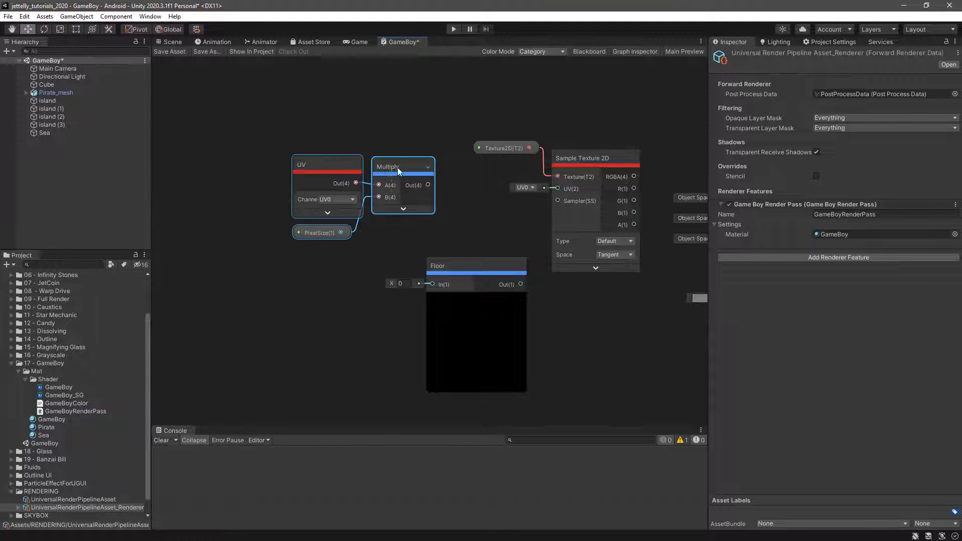
left_click_drag(397, 168, 322, 186)
left_click(477, 299)
left_click_drag(452, 265, 410, 200)
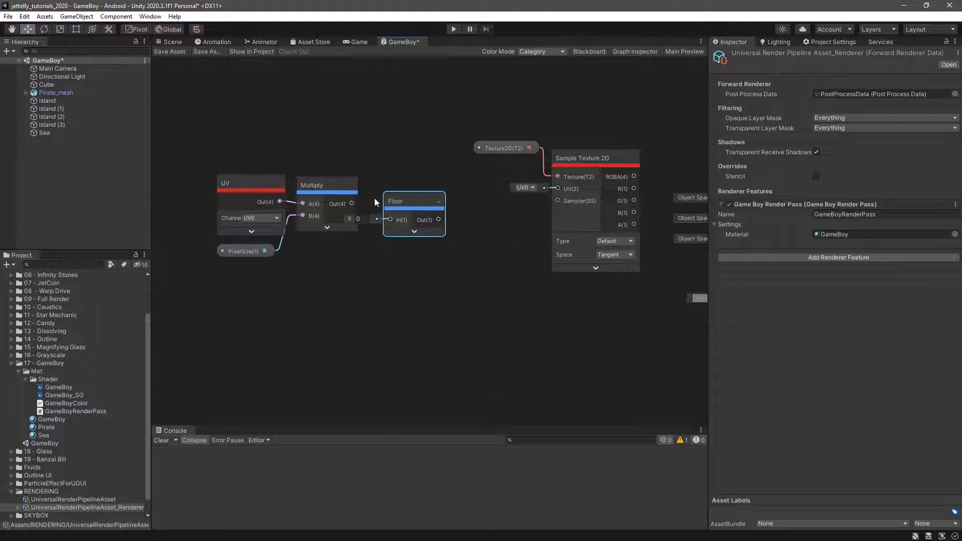
mouse_move(351, 203)
left_mouse_down()
mouse_move(390, 219)
mouse_move(400, 191)
left_mouse_up()
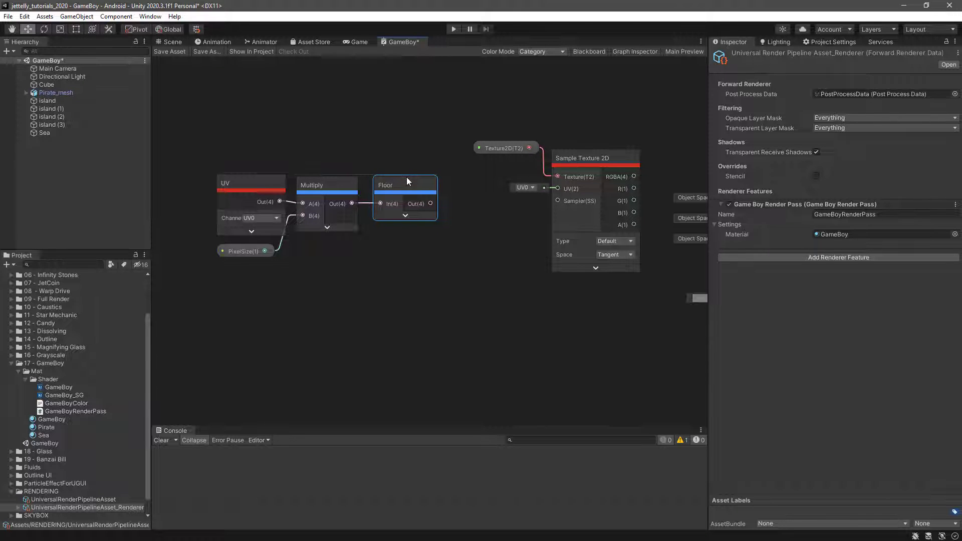
Step: Add a Divide node with Floor into input A and PixelSize into input B
left_click(435, 273)
key("space")
type("divide")
key("Return")
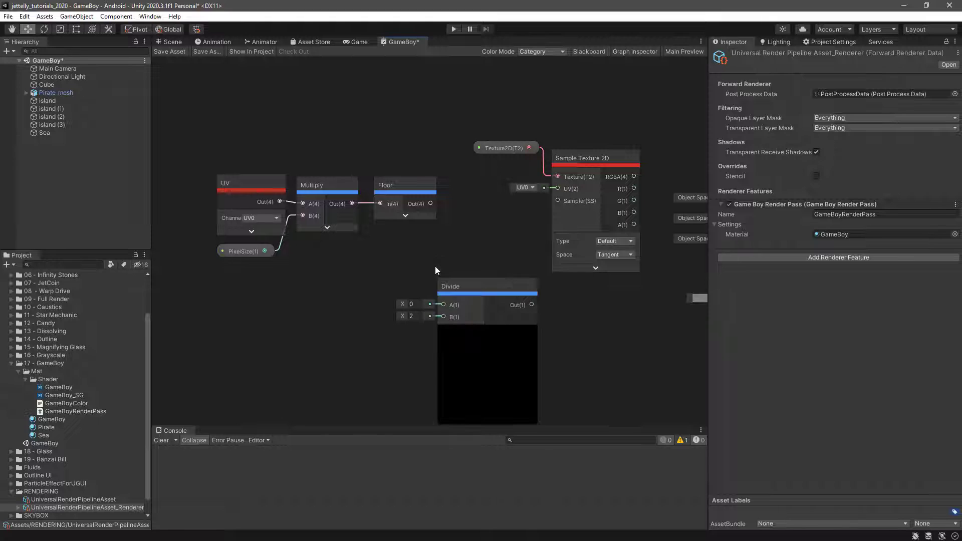
left_click(487, 331)
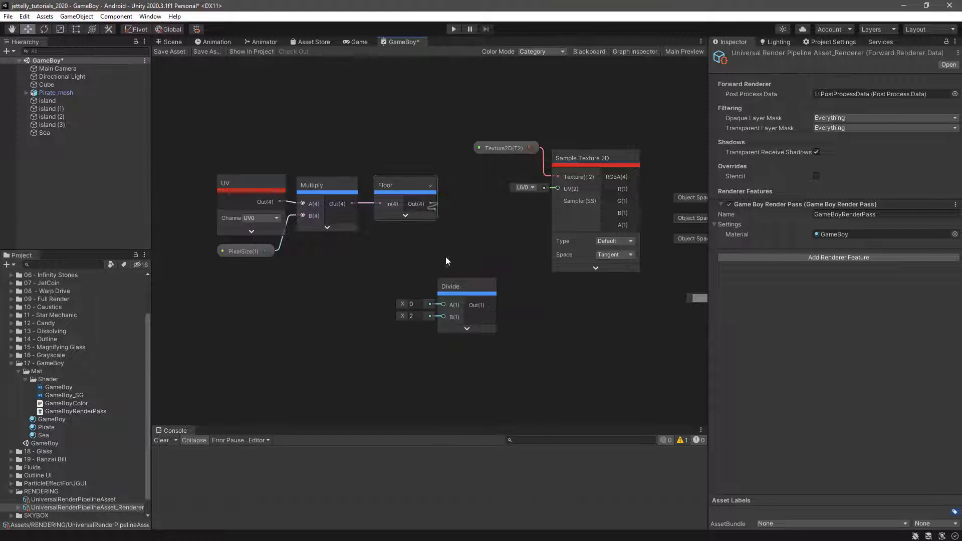
mouse_move(431, 203)
left_mouse_down()
mouse_move(443, 305)
mouse_move(475, 255)
left_mouse_up()
left_click_drag(264, 251, 453, 285)
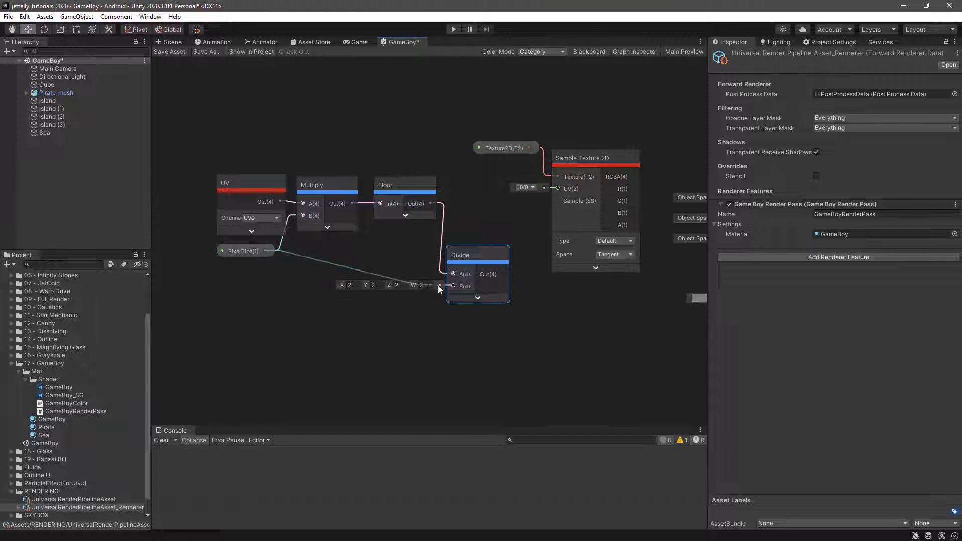
left_click_drag(236, 248, 237, 276)
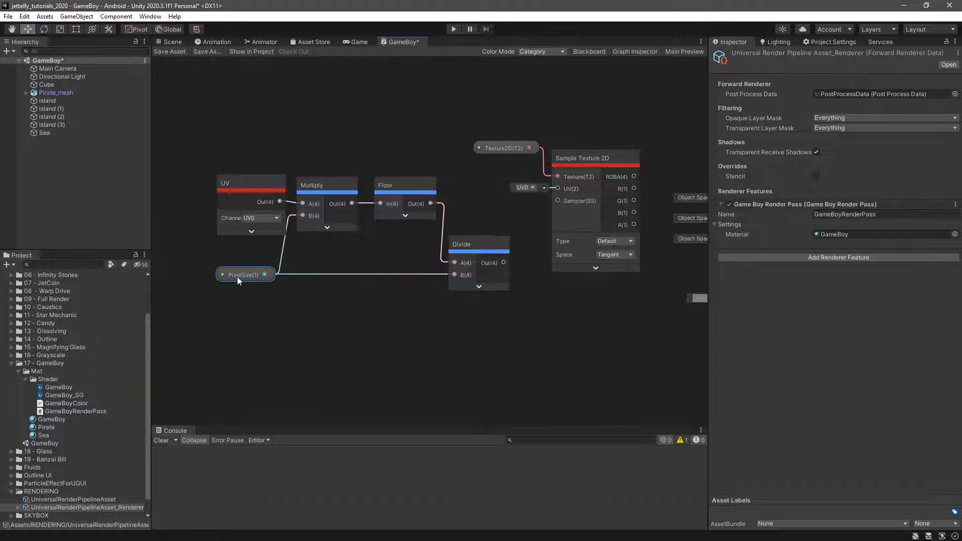
mouse_move(239, 184)
left_mouse_down()
mouse_move(228, 176)
mouse_move(240, 150)
mouse_move(456, 287)
mouse_move(416, 285)
left_mouse_up()
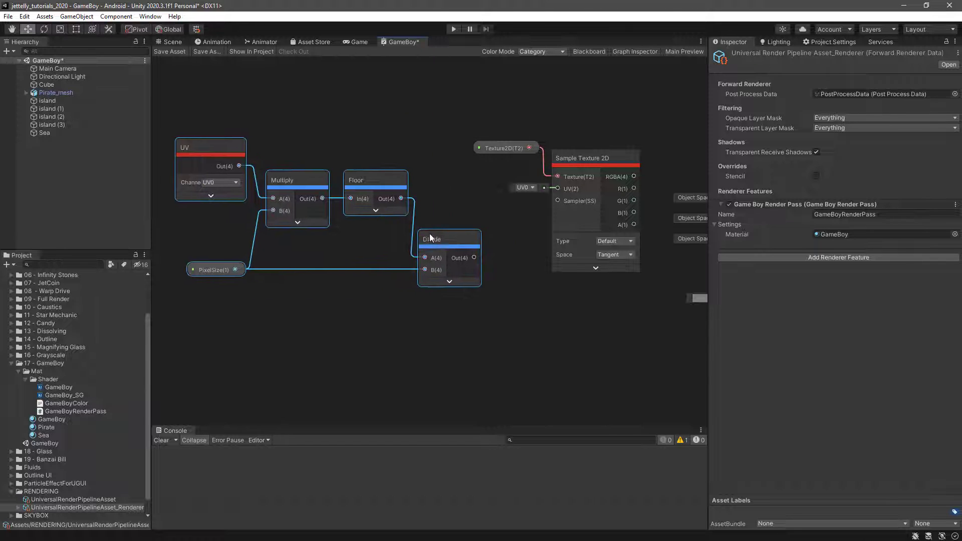
Step: Feed the Divide result into Sample Texture 2D UV and its RGBA into Fragment Base Color
left_click(443, 242)
mouse_move(443, 242)
left_mouse_down()
mouse_move(498, 261)
mouse_move(557, 188)
left_mouse_up()
left_click(459, 204)
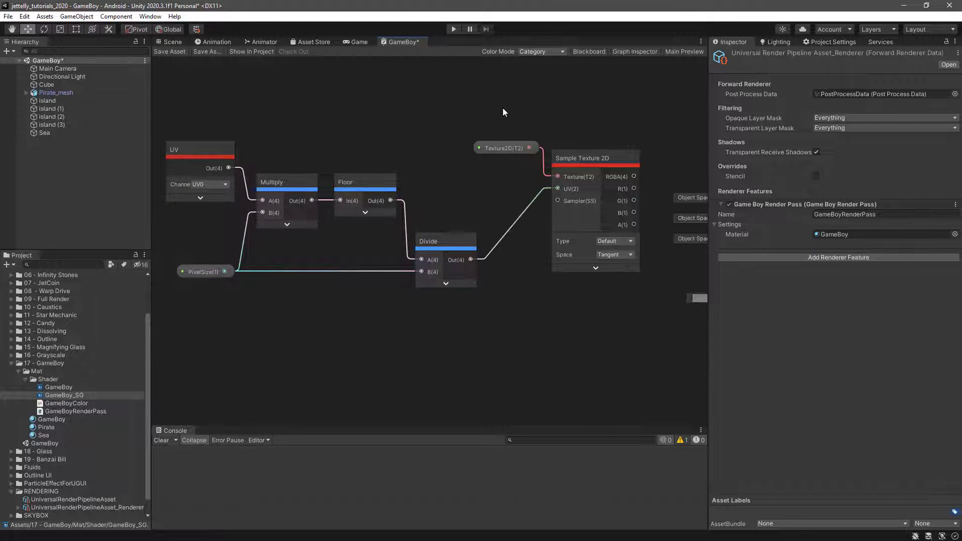
mouse_move(503, 107)
left_mouse_down()
mouse_move(606, 158)
mouse_move(542, 165)
left_mouse_up()
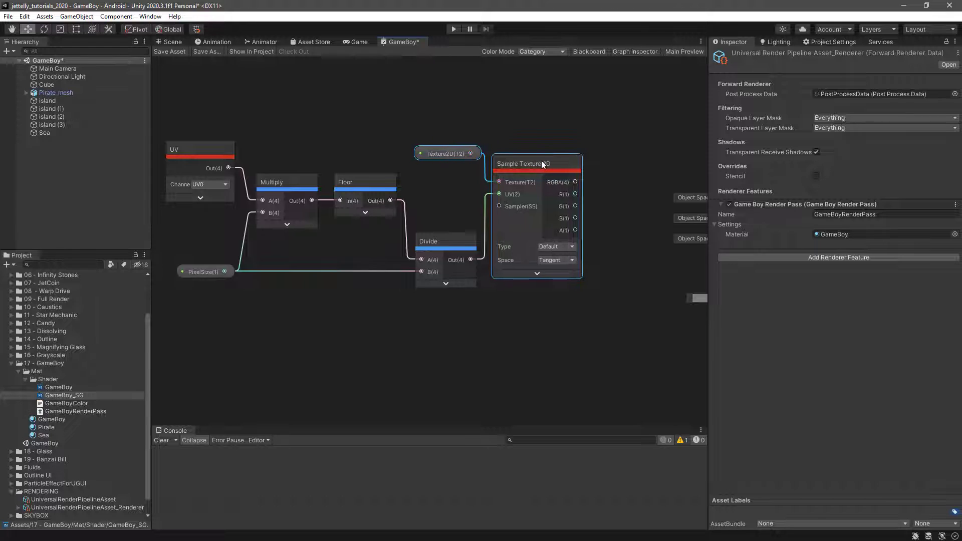
middle_click_drag(689, 163, 561, 163)
left_click_drag(626, 281, 607, 268)
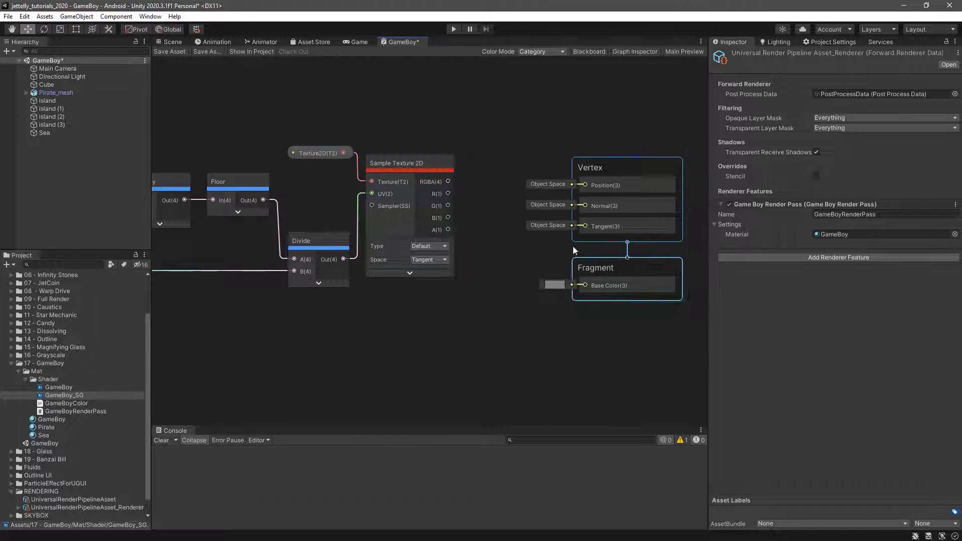
left_click_drag(448, 181, 587, 285)
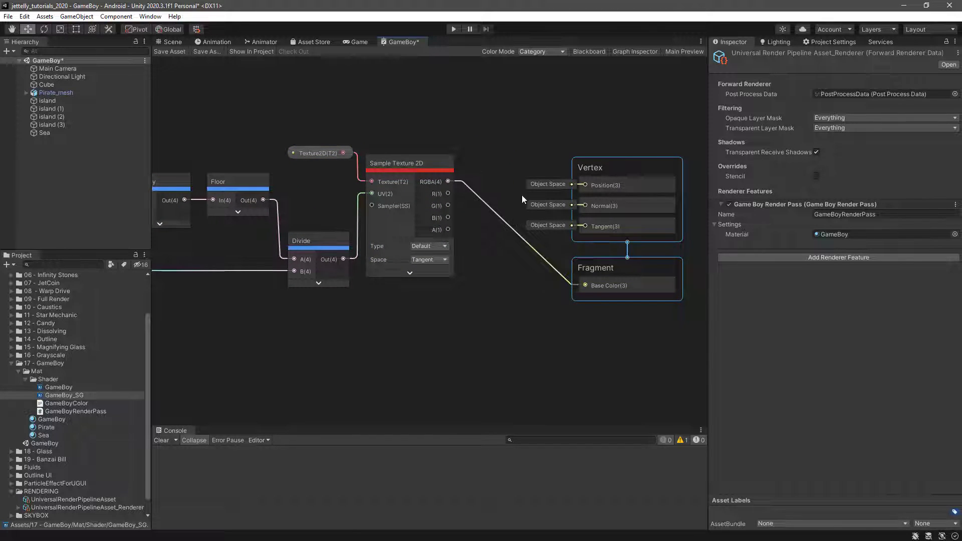
Step: Raise the GameBoy material's PixelSize to 153.9 and check the finer pixelation in Scene view
left_click(171, 43)
left_click(54, 419)
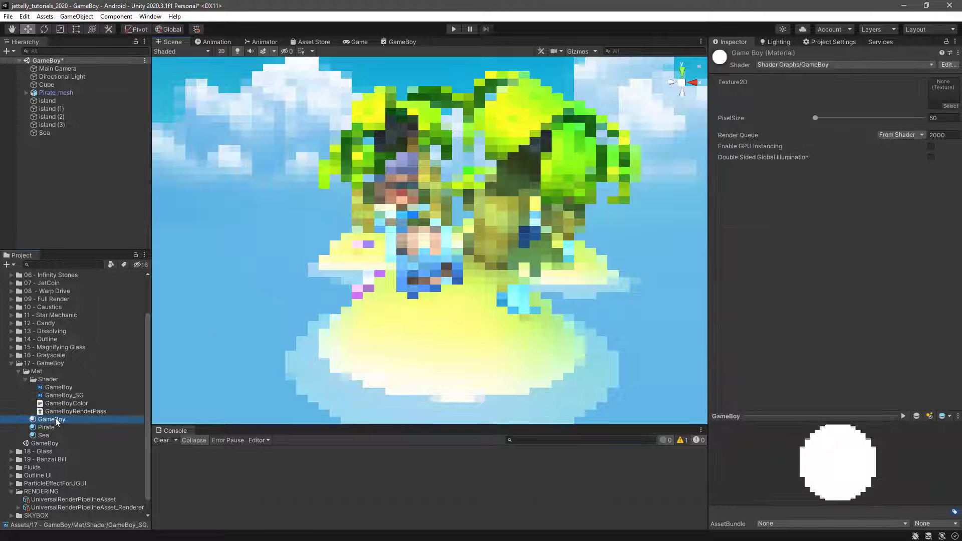
left_click_drag(820, 118, 897, 122)
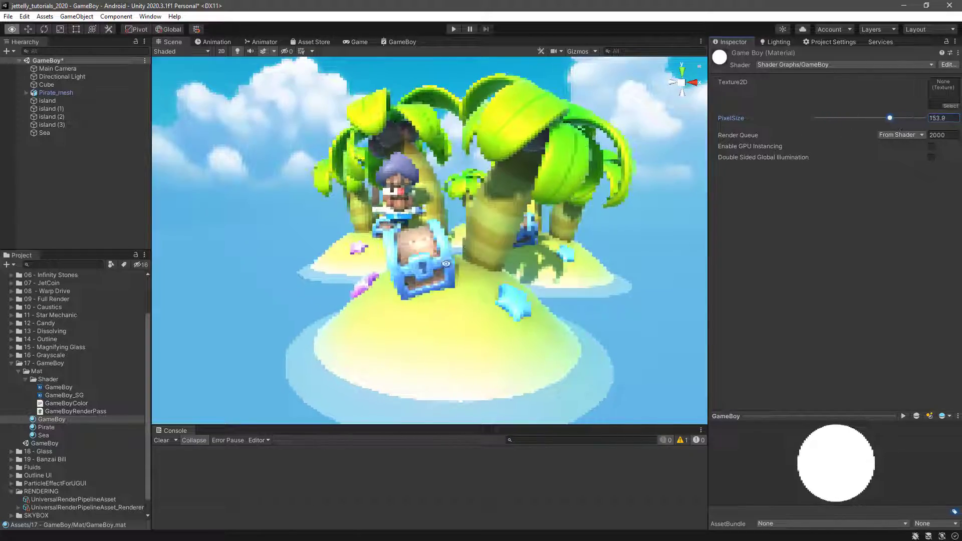
mouse_move(446, 264)
left_mouse_down("alt")
mouse_move(439, 246)
mouse_move(490, 303)
left_mouse_up("alt")
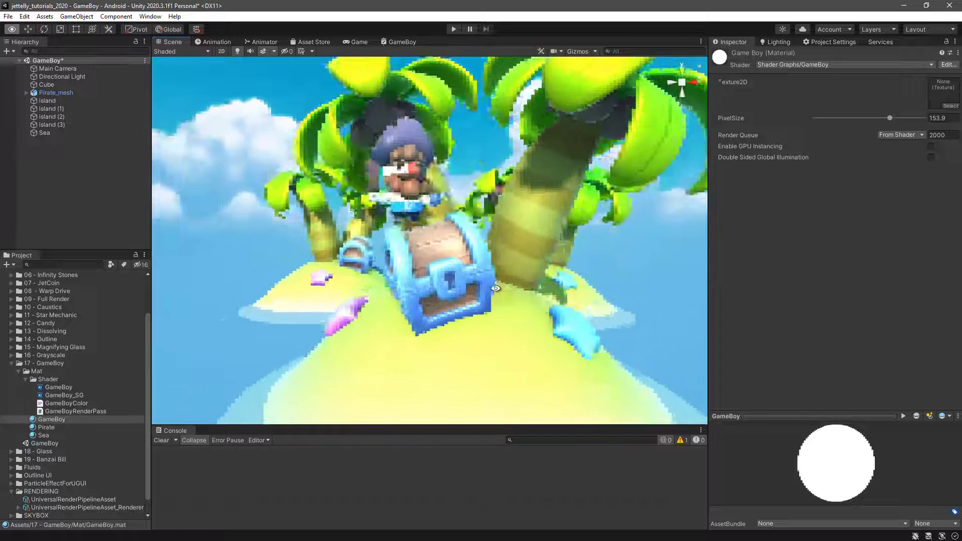
left_click(490, 303)
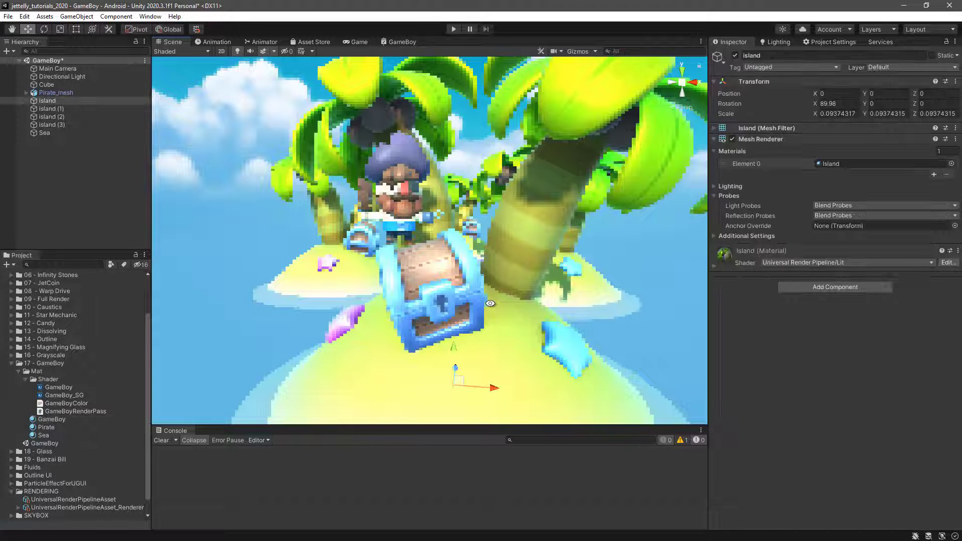
Step: Place a Custom Function node before the Vertex/Fragment stack and show its Graph Inspector settings
left_click(398, 42)
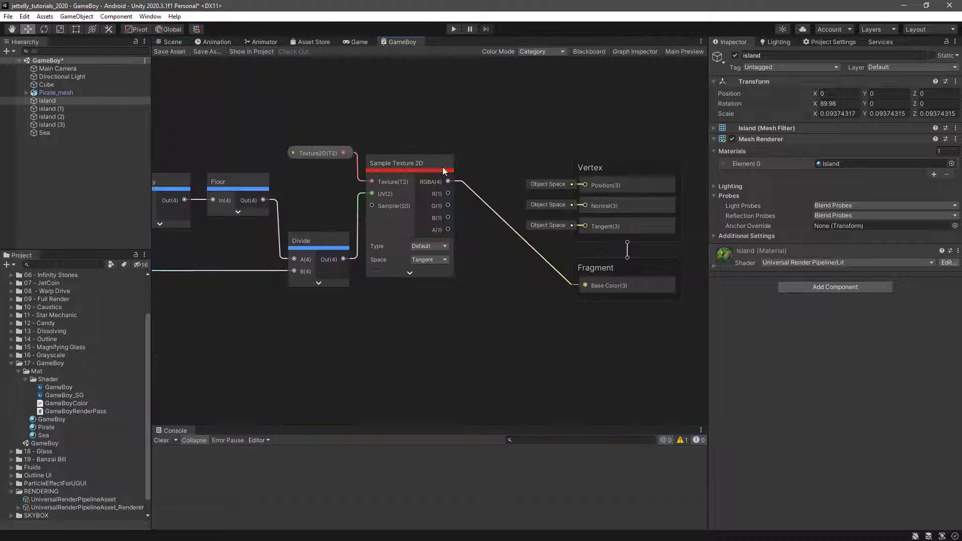
key("space")
type("cus")
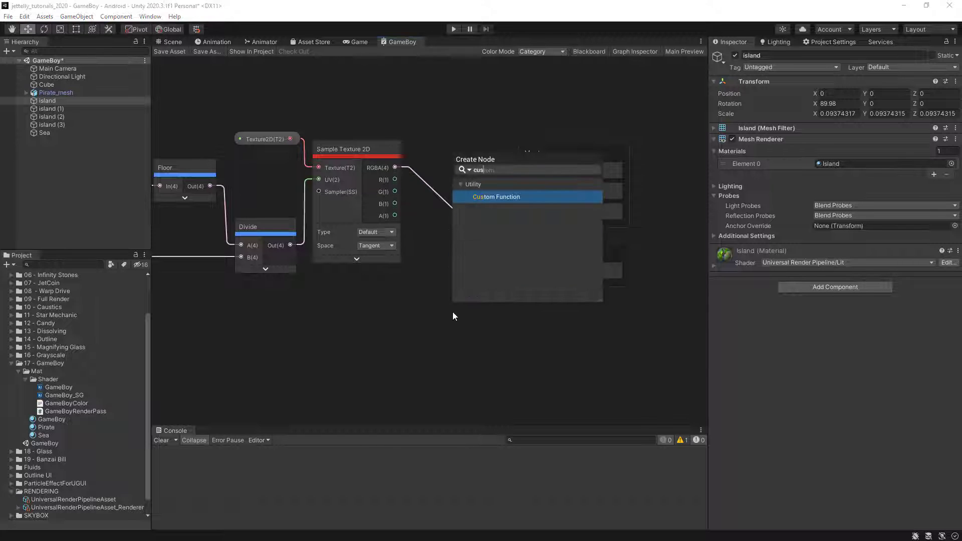
key("Return")
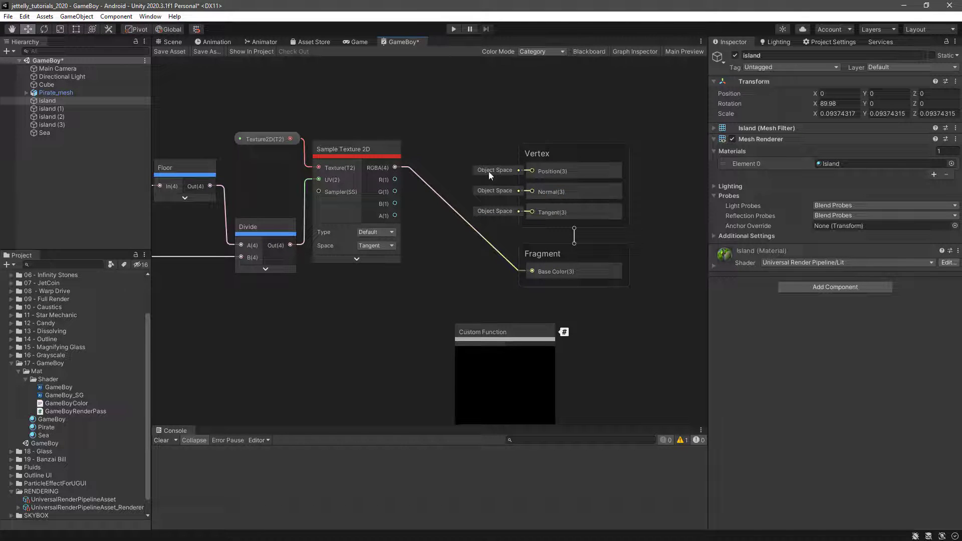
left_click_drag(561, 272, 635, 273)
left_click_drag(514, 331, 494, 212)
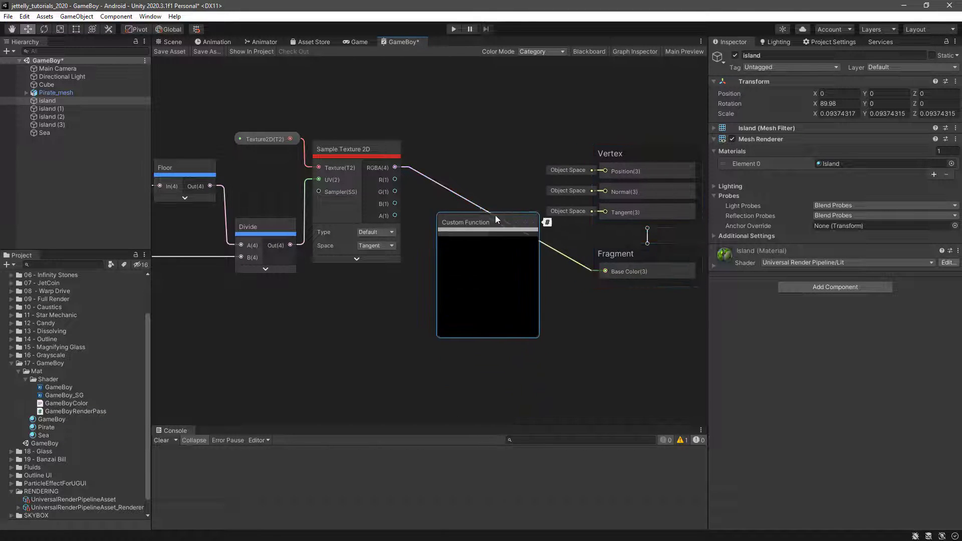
left_click(635, 51)
middle_click_drag(478, 151, 385, 150)
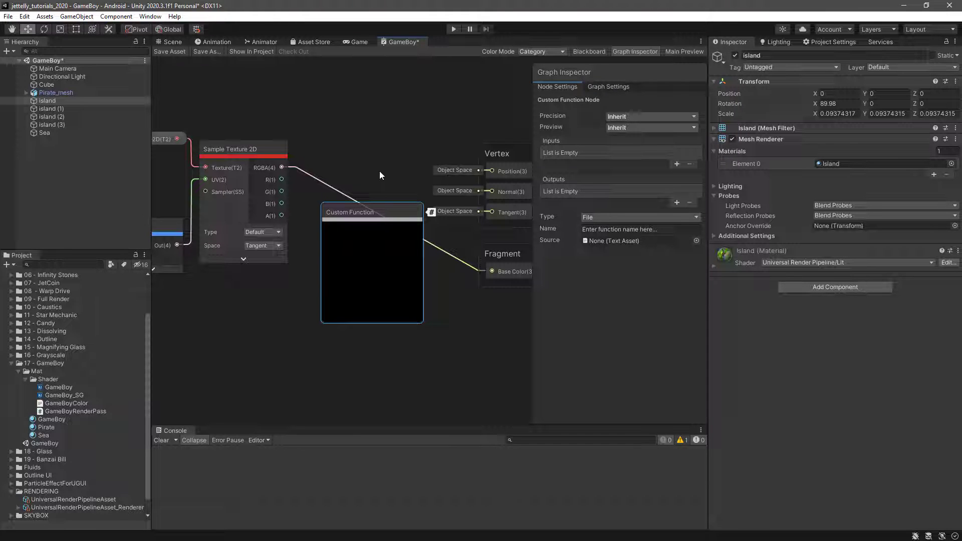
Step: Give the Custom Function a Vector 3 input named Col and a Vector 3 output named Out
mouse_move(381, 211)
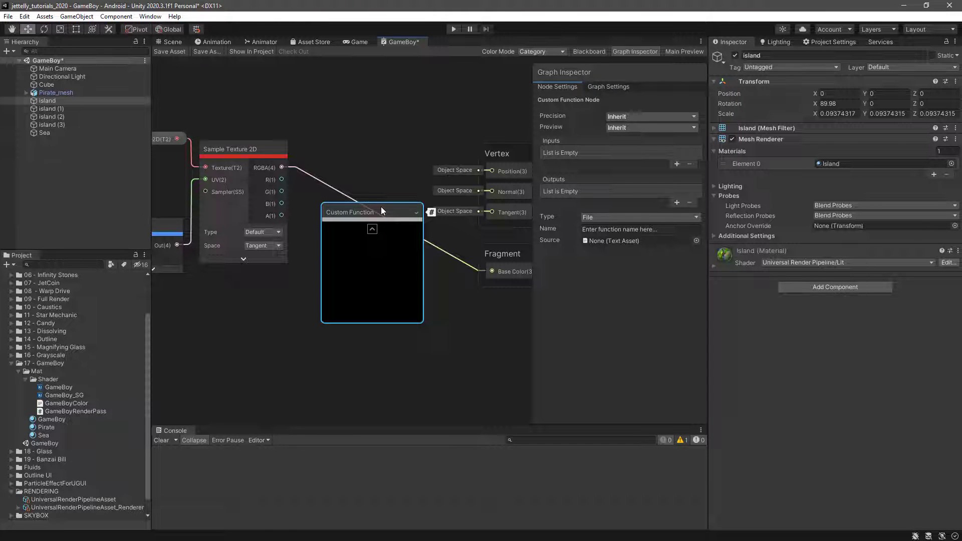
left_click(677, 163)
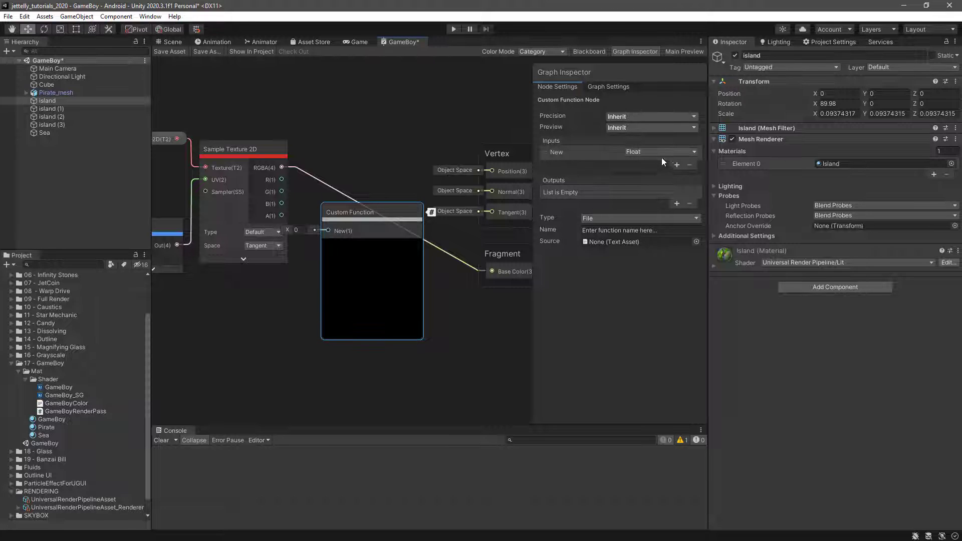
left_click(661, 151)
left_click(665, 274)
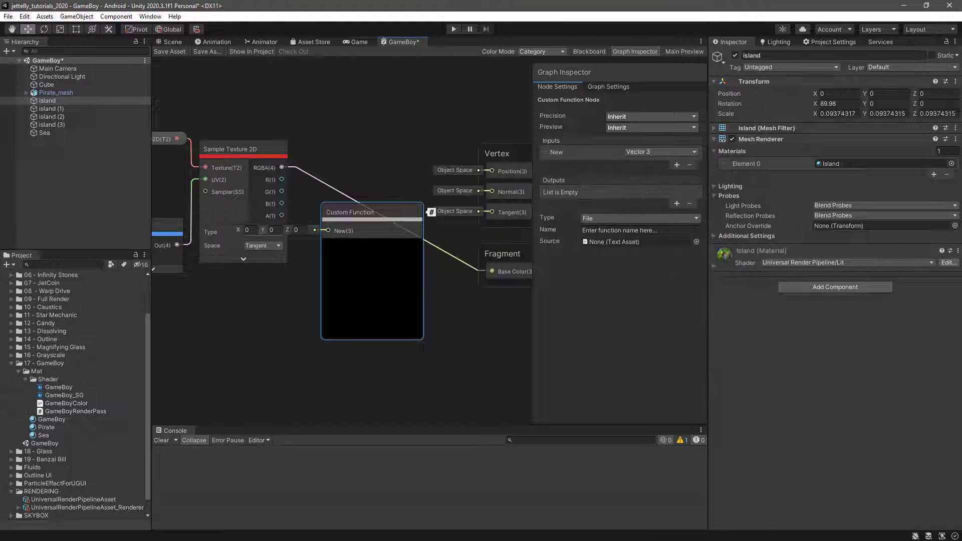
left_click(677, 203)
left_click(660, 192)
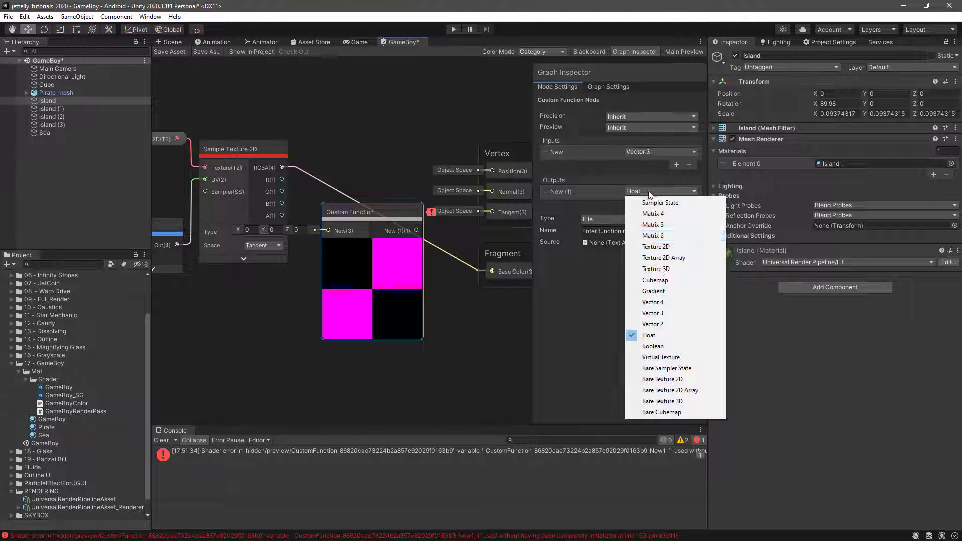
left_click(665, 313)
type("c")
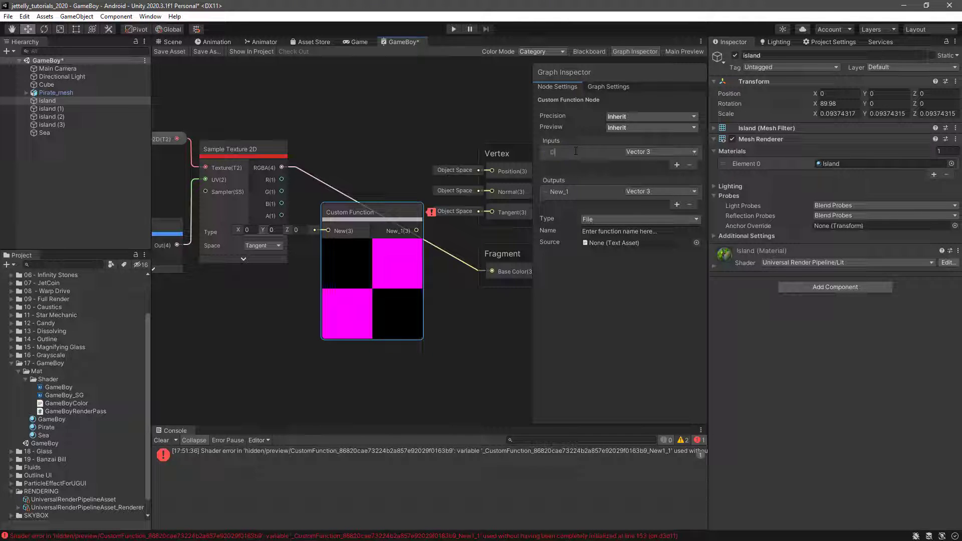
double_click(576, 191)
type("Out")
key("Return")
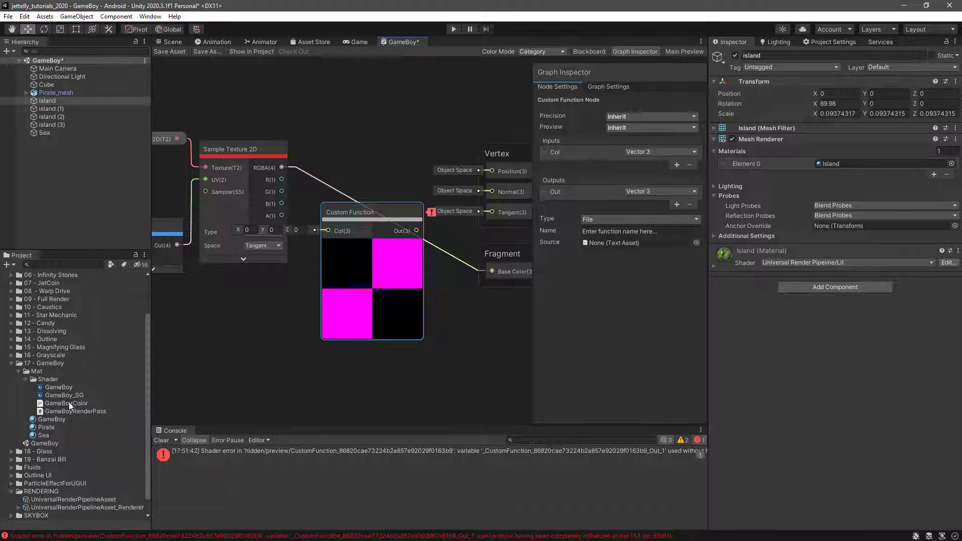
Step: Set the GameBoyColor file as Source, name the function GameBoyColor, and clear the console
mouse_move(66, 403)
left_mouse_down()
mouse_move(545, 281)
mouse_move(602, 245)
left_mouse_up()
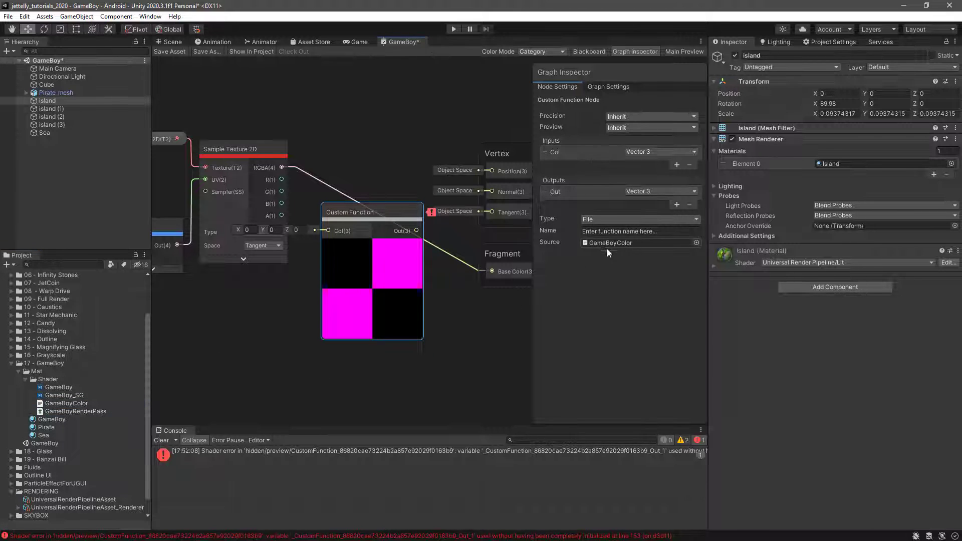
left_click(594, 232)
type("Gama")
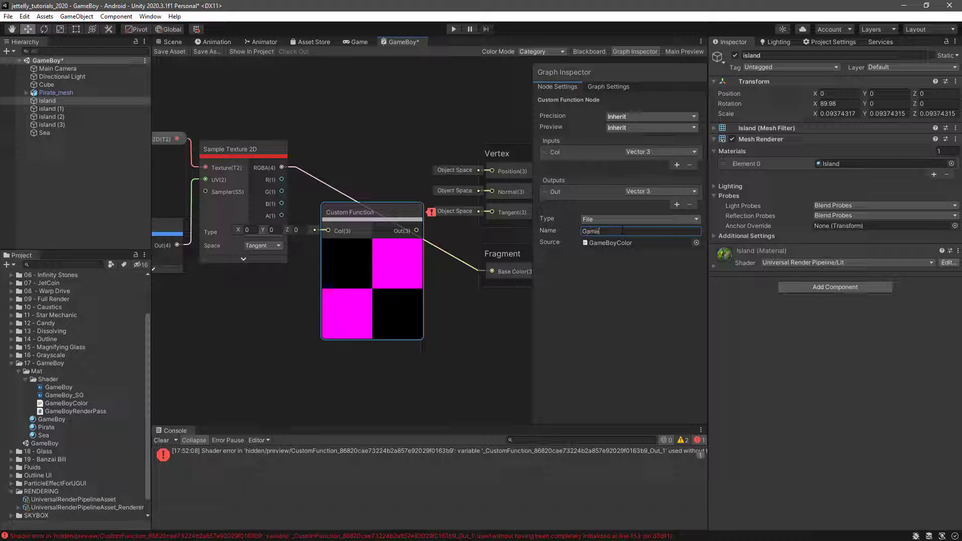
type("Color")
key("Return")
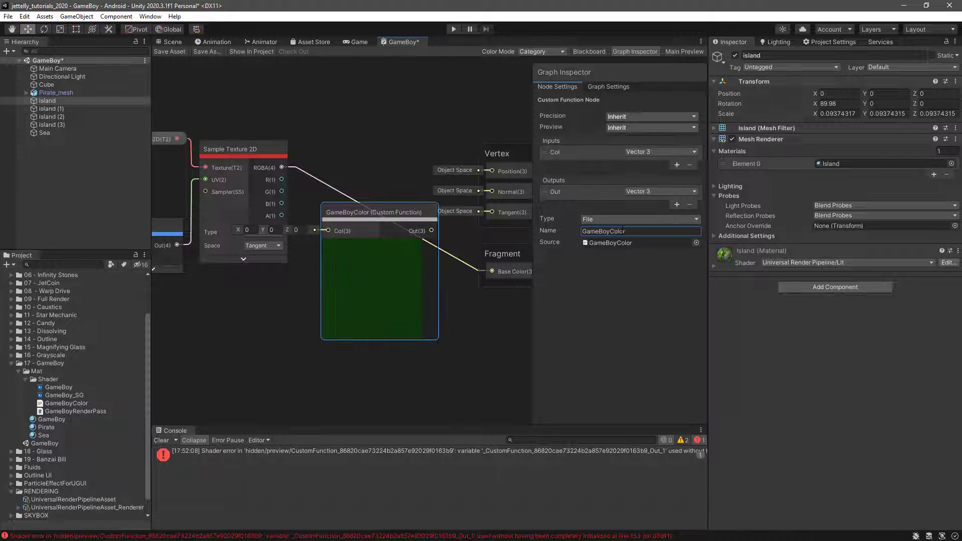
left_click(160, 441)
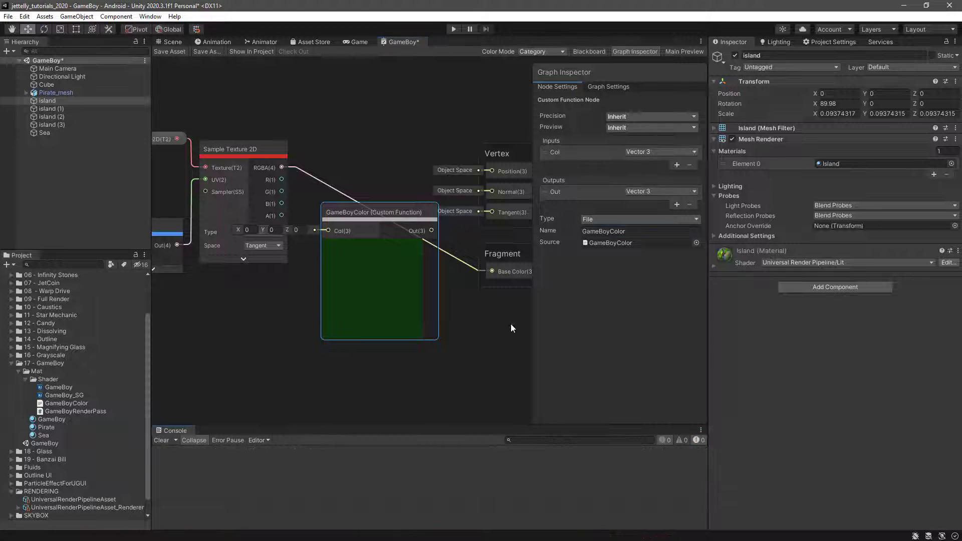
key("Tab")
Step: Review GameBoyColor.hlsl's if/else branches picking four greens by the red channel in VS Code
double_click(70, 404)
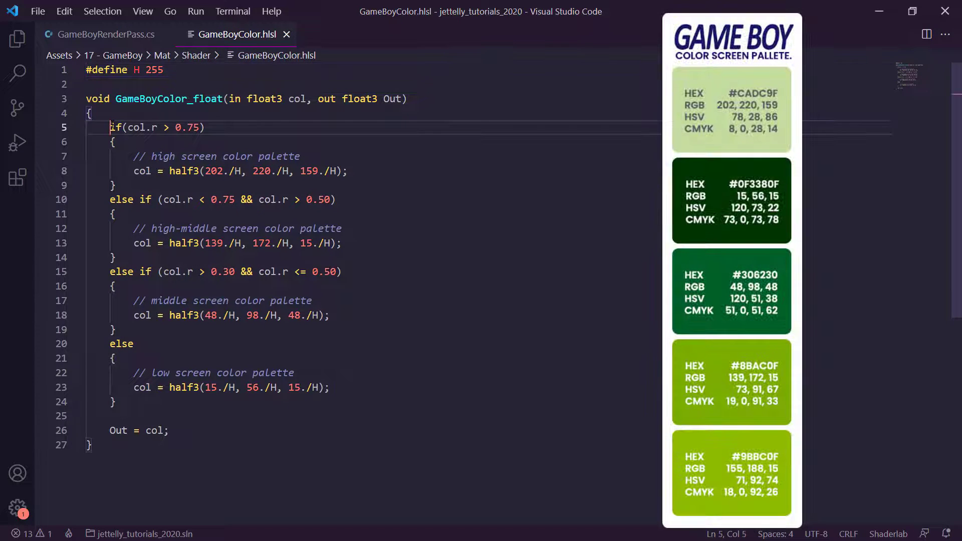
mouse_move(86, 127)
left_mouse_down()
mouse_move(152, 157)
mouse_move(129, 402)
left_mouse_up()
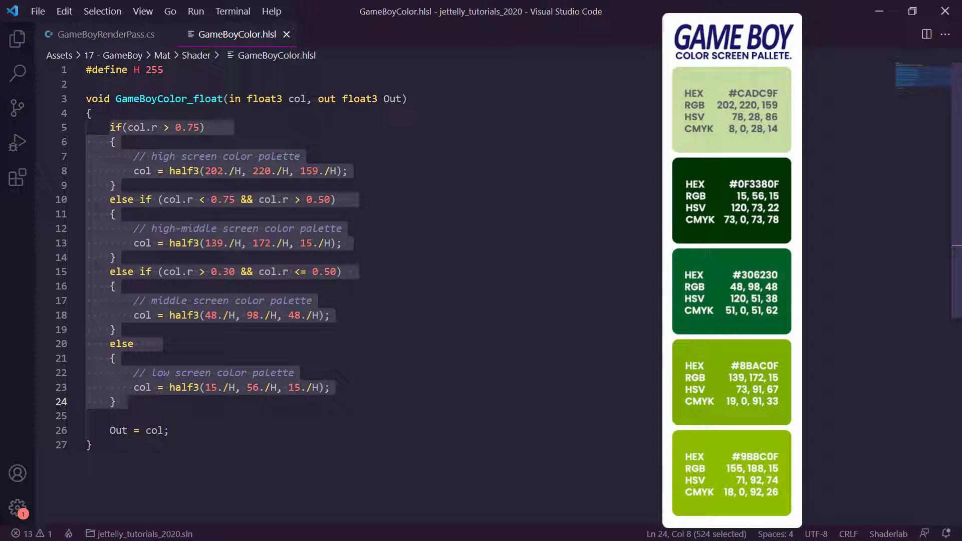
left_click(407, 388)
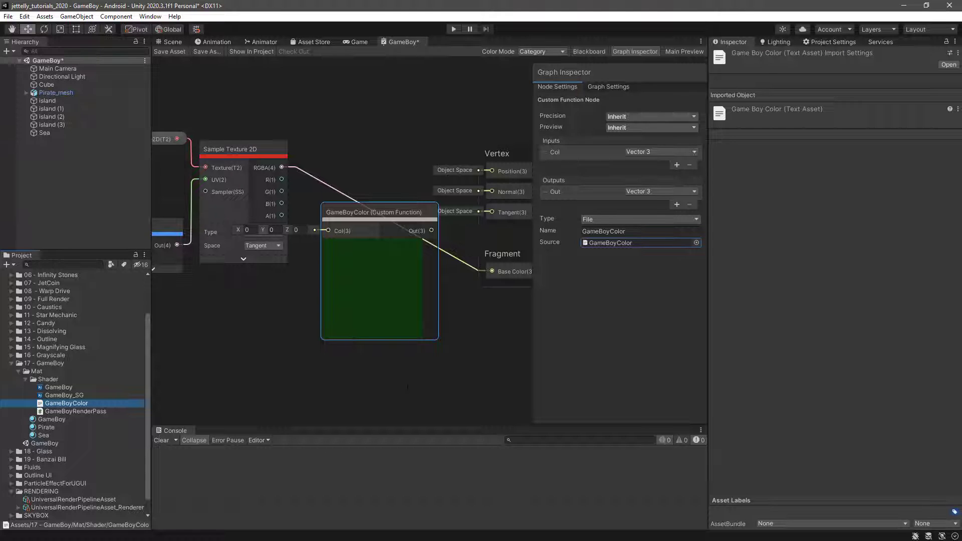
Step: Wire Sample Texture 2D RGBA into GameBoyColor's Col and its Out into Base Color, then save
left_click(633, 52)
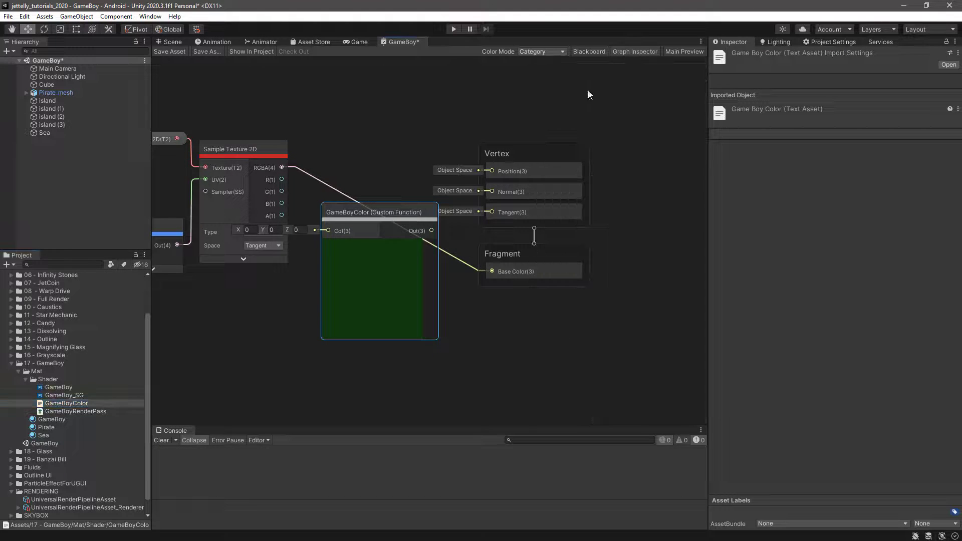
middle_click_drag(358, 133, 441, 131)
left_click_drag(364, 165, 410, 229)
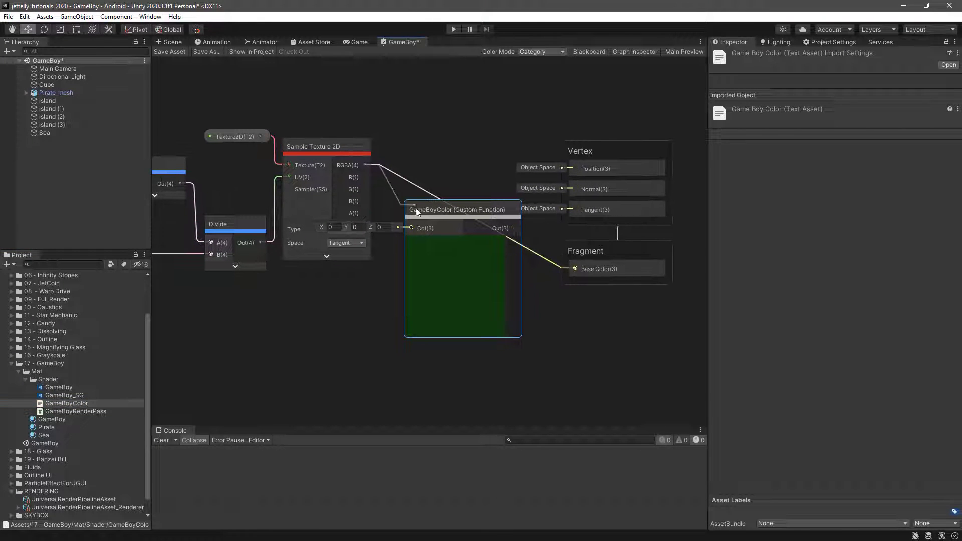
left_click_drag(515, 228, 575, 268)
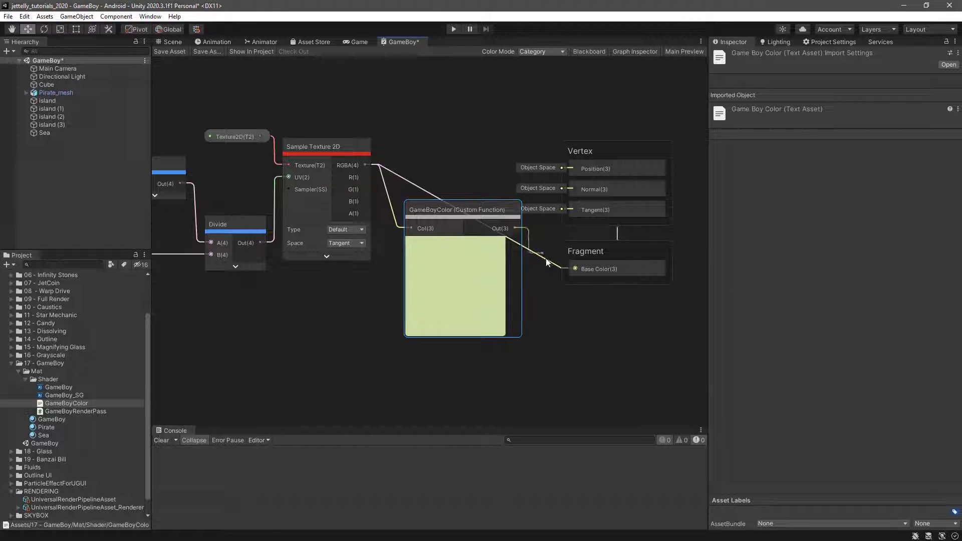
key("a")
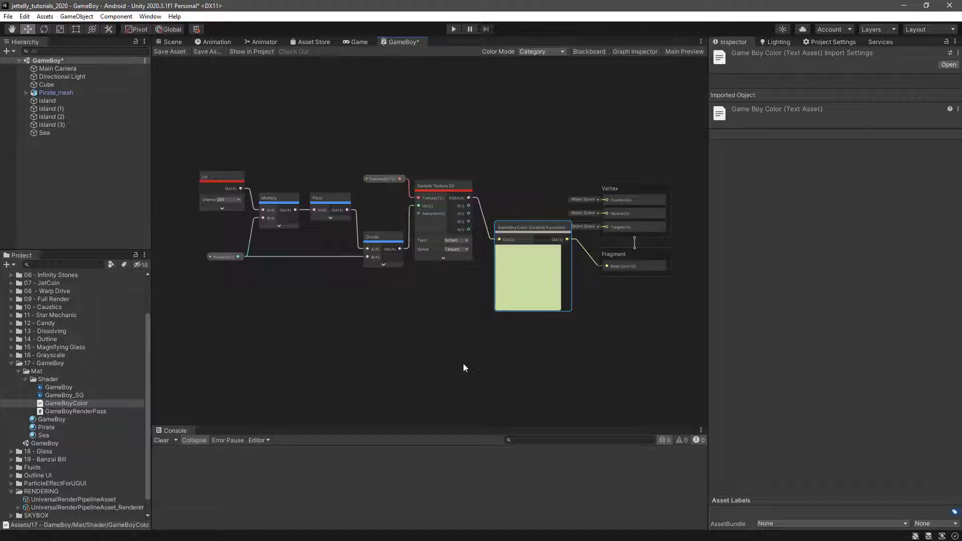
key("ctrl+s")
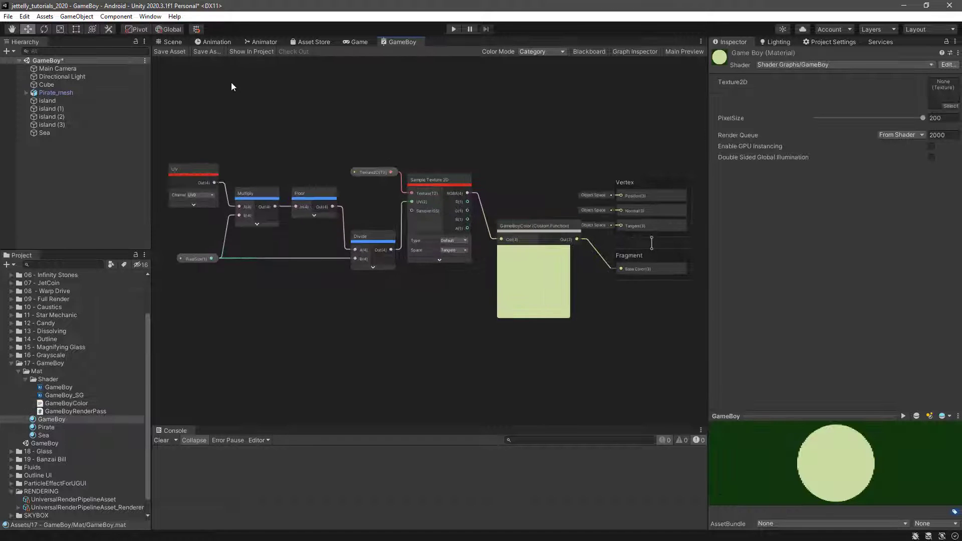
Step: Orbit around the pirate in Scene view, lower PixelSize for coarser pixels, then return it to 200
left_click(170, 41)
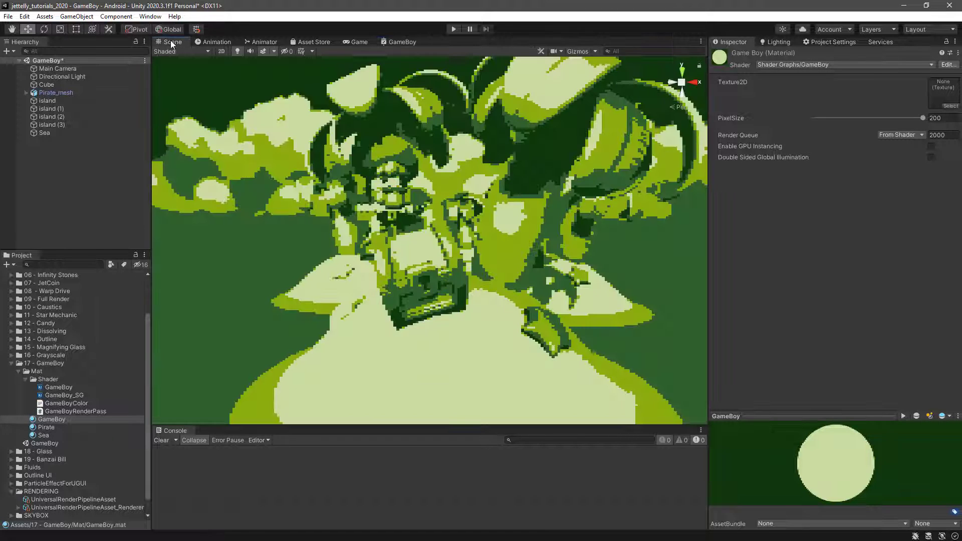
left_click_drag(407, 244, 451, 267, "alt")
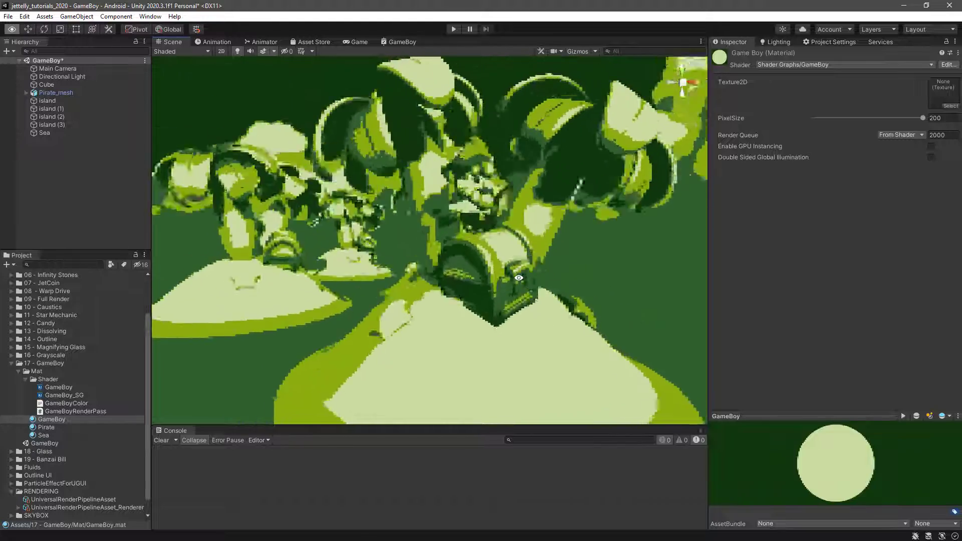
left_click_drag(451, 267, 532, 266, "alt")
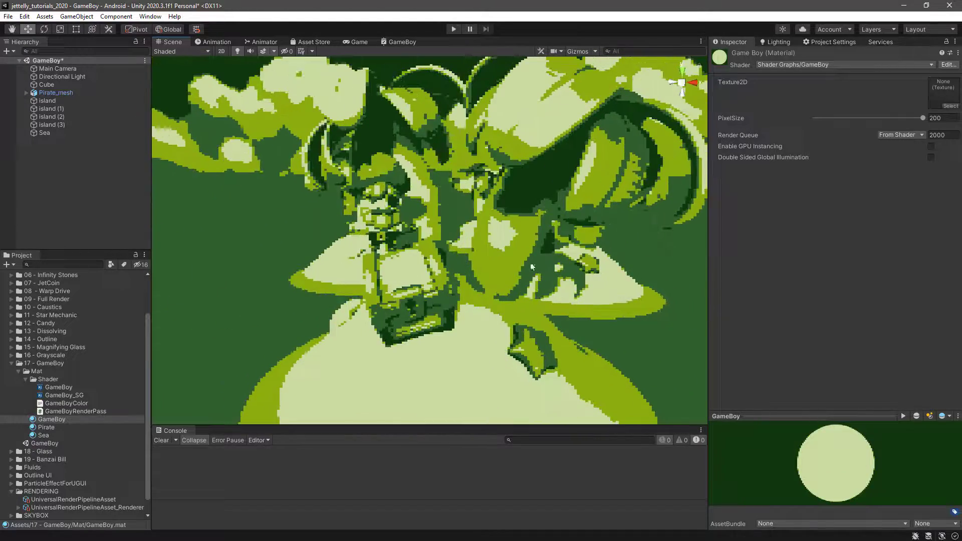
left_click_drag(924, 122, 857, 122)
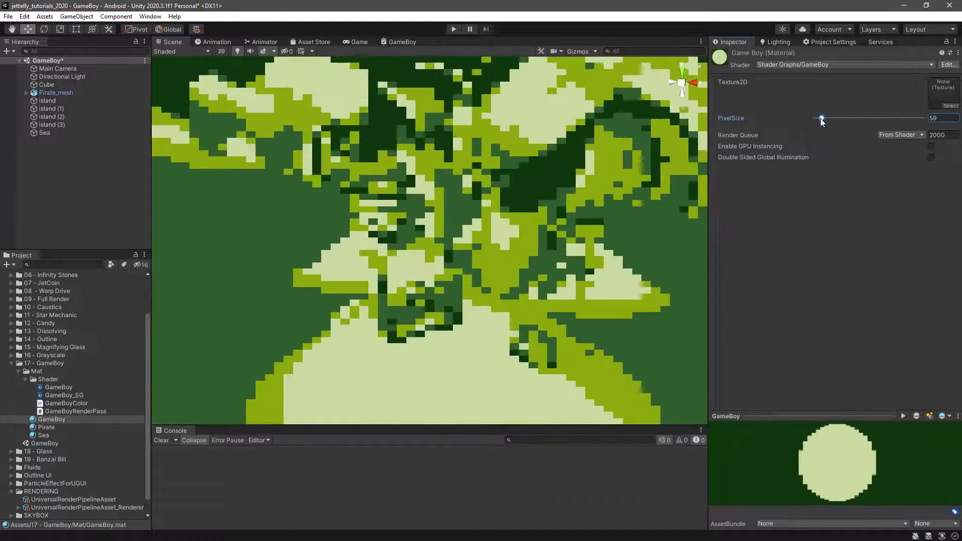
mouse_move(480, 301)
left_mouse_down("alt")
mouse_move(522, 286)
mouse_move(552, 356)
mouse_move(560, 265)
left_mouse_up("alt")
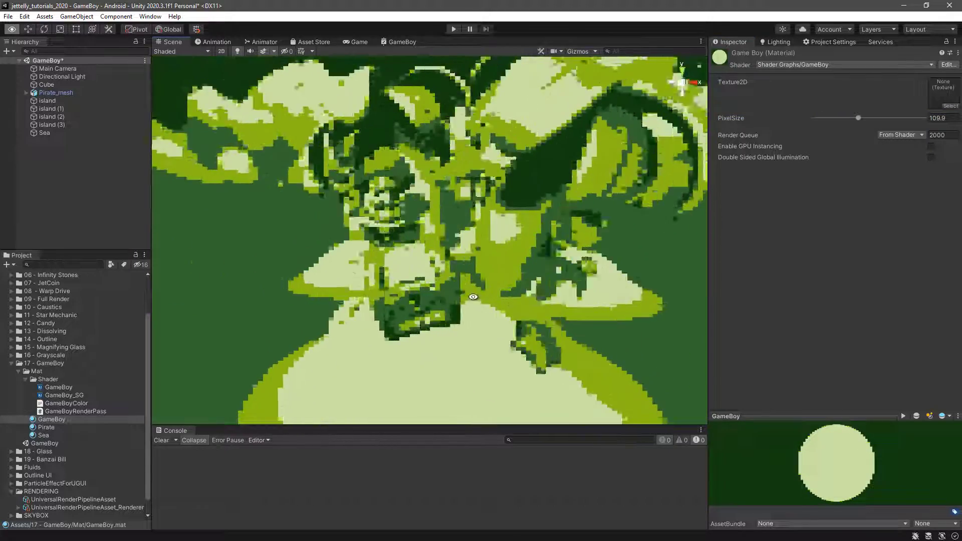
left_click_drag(857, 117, 924, 118)
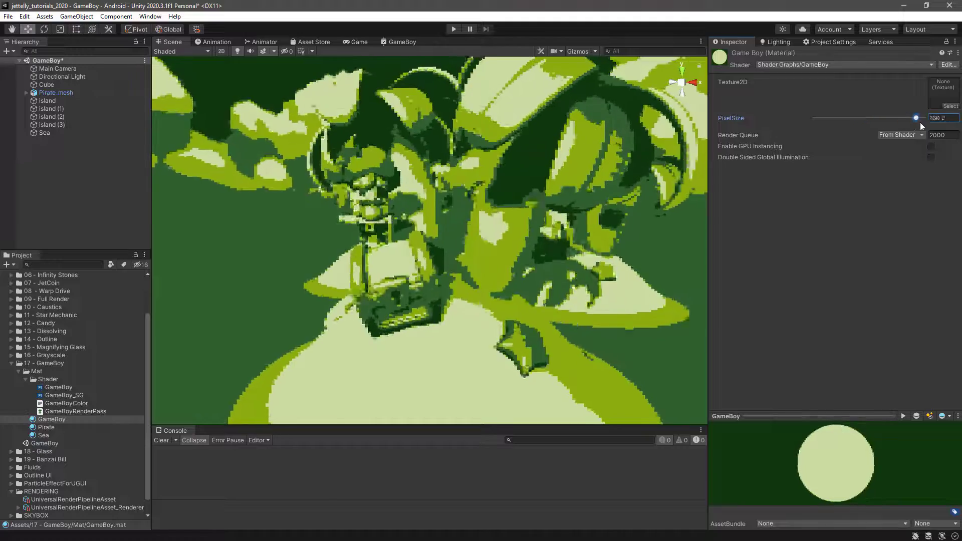
mouse_move(561, 273)
left_mouse_down("alt")
mouse_move(576, 271)
mouse_move(448, 266)
mouse_move(574, 281)
mouse_move(551, 280)
left_mouse_up("alt")
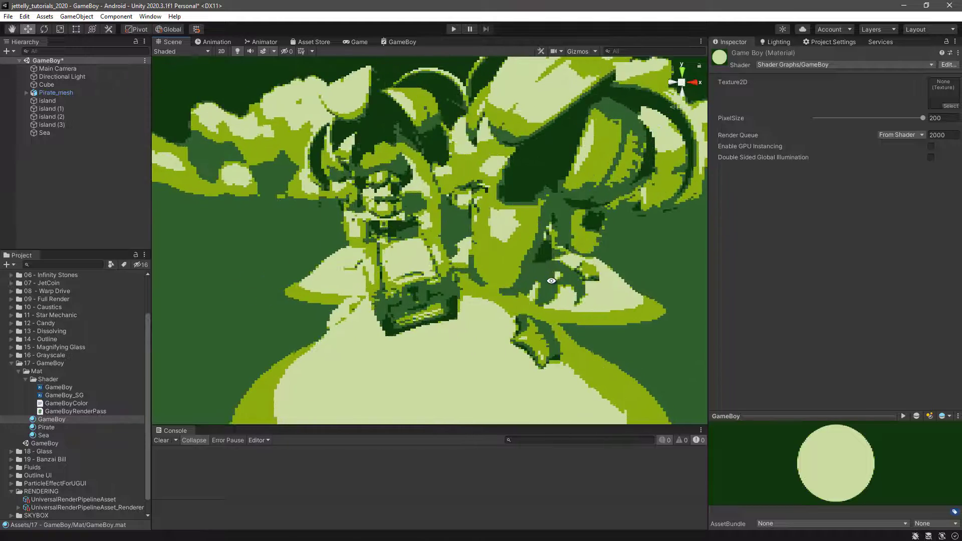